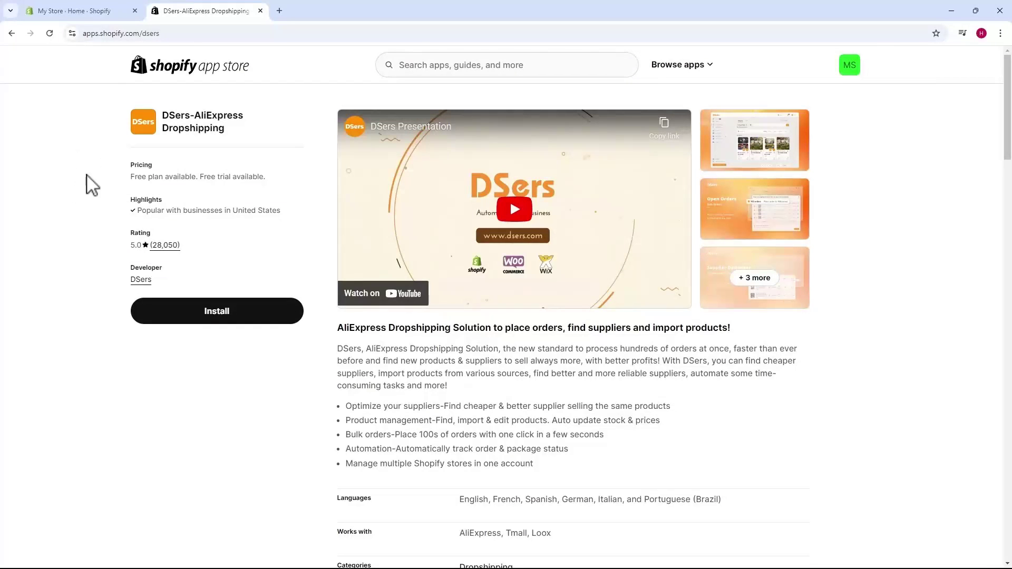
- Install the DSers-AliExpress Dropshipping app on the Shopify store and have a DSers account created automatically
{"action": "left_click", "coordinate": [185, 317]}
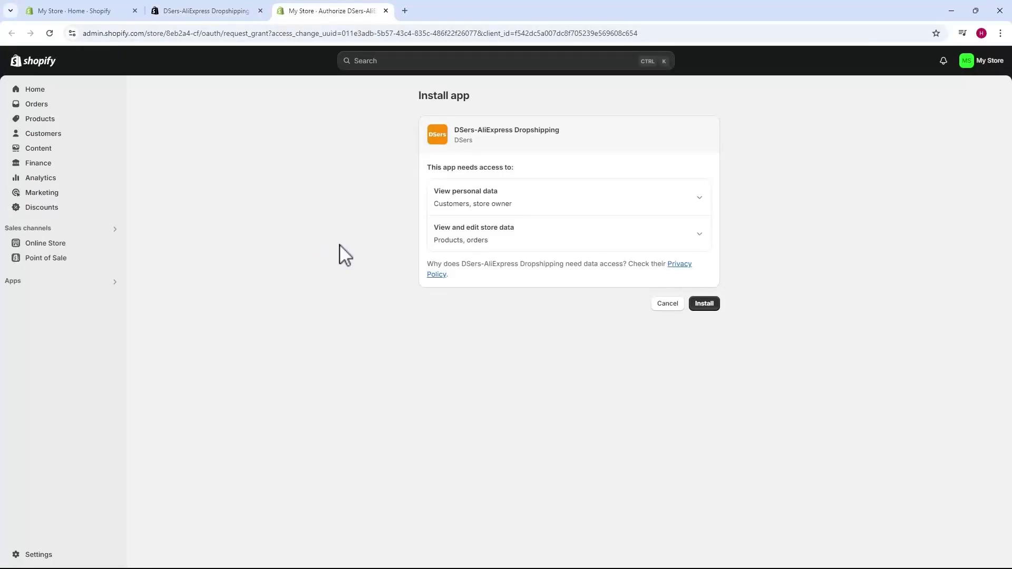
{"action": "left_click", "coordinate": [705, 308]}
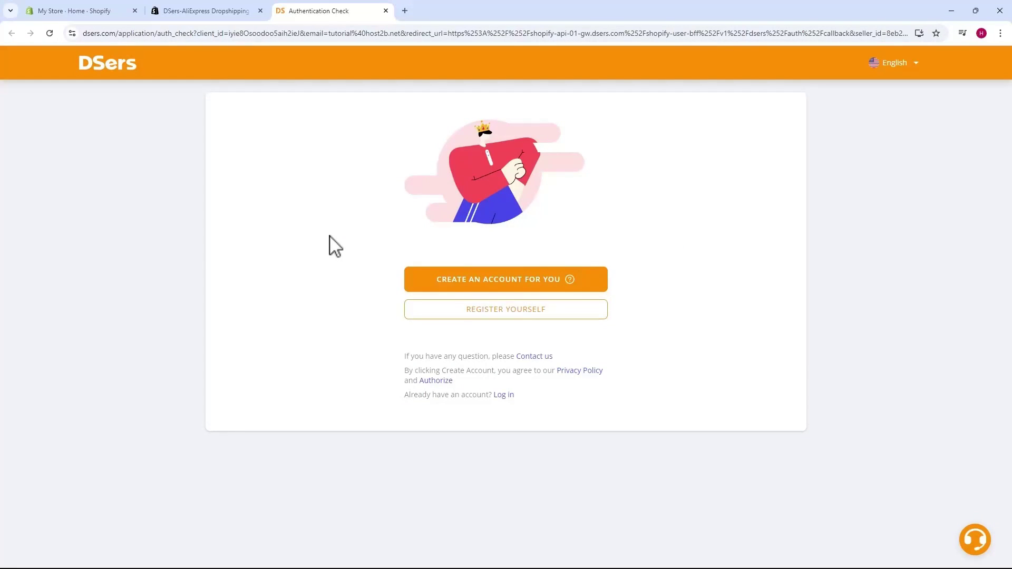
{"action": "left_click", "coordinate": [506, 292]}
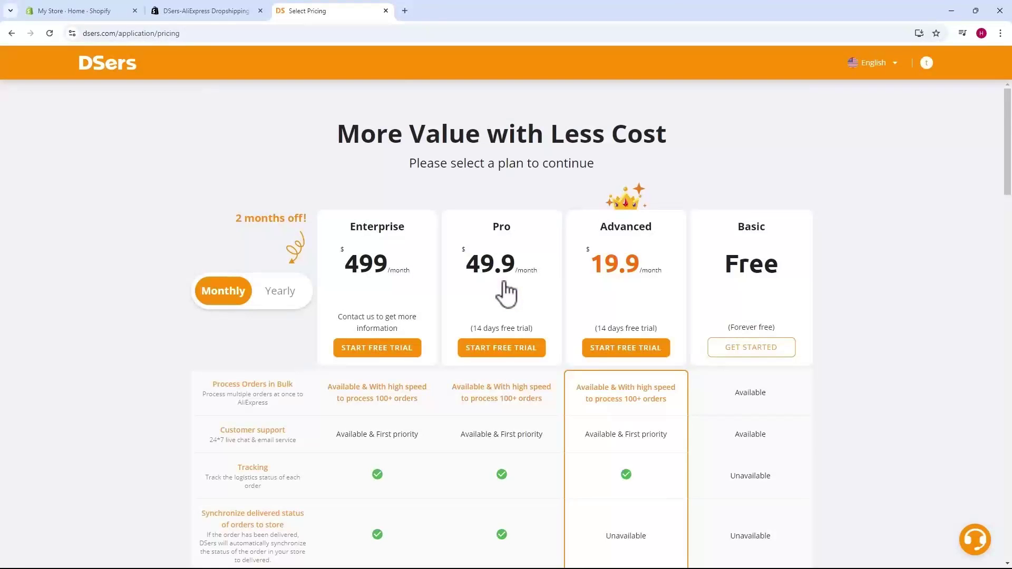
- Compare the DSers pricing plans and start with the free Basic plan
{"action": "scroll", "coordinate": [564, 286], "scroll_direction": "down", "scroll_amount": 7}
{"action": "scroll", "coordinate": [565, 287], "scroll_direction": "up", "scroll_amount": 7}
{"action": "left_click", "coordinate": [749, 351]}
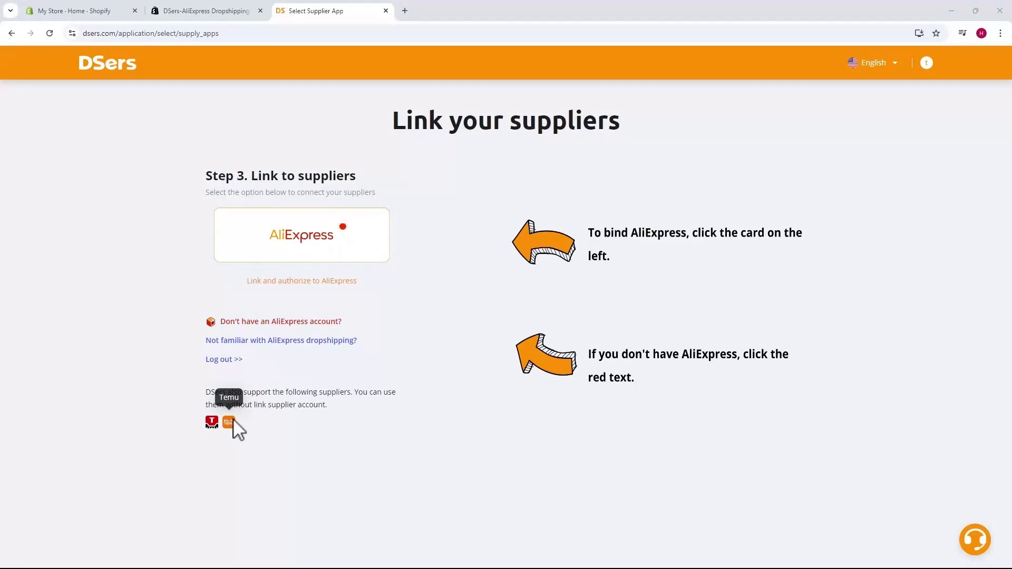
- Link AliExpress as a supplier by signing in with the account e-mail and password to authorize DSers
{"action": "left_click", "coordinate": [307, 247]}
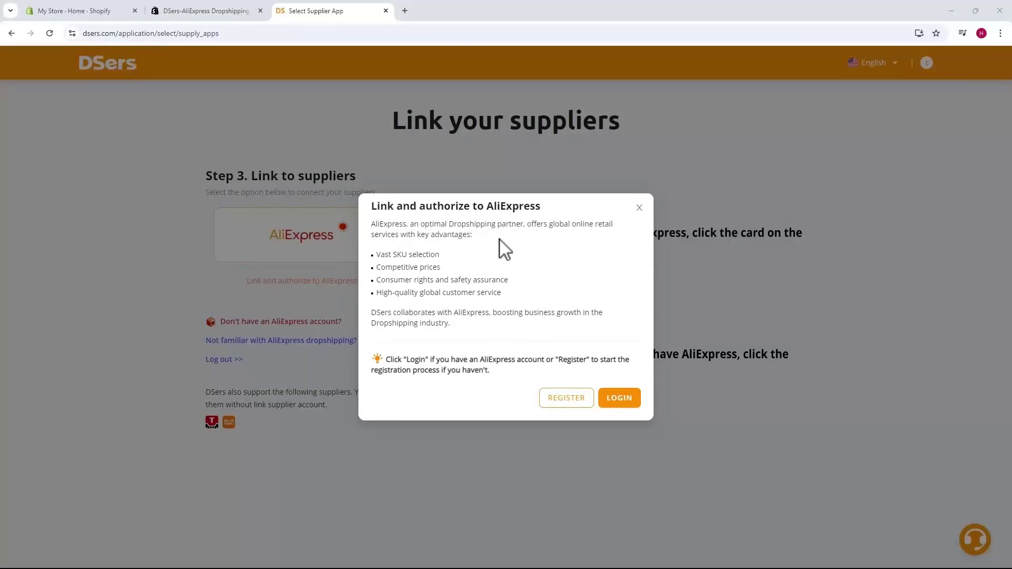
{"action": "left_click", "coordinate": [619, 398]}
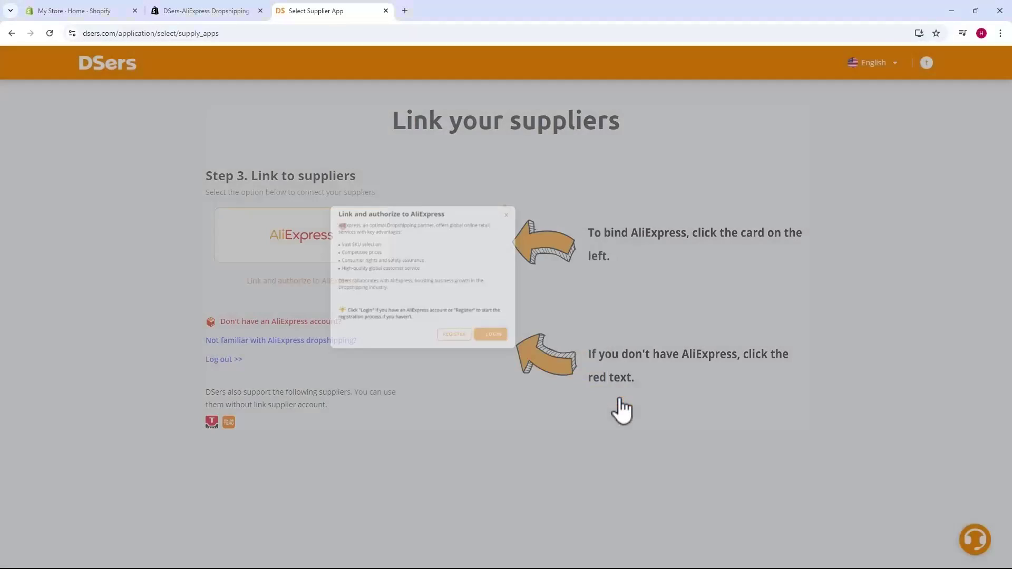
{"action": "left_click", "coordinate": [579, 228]}
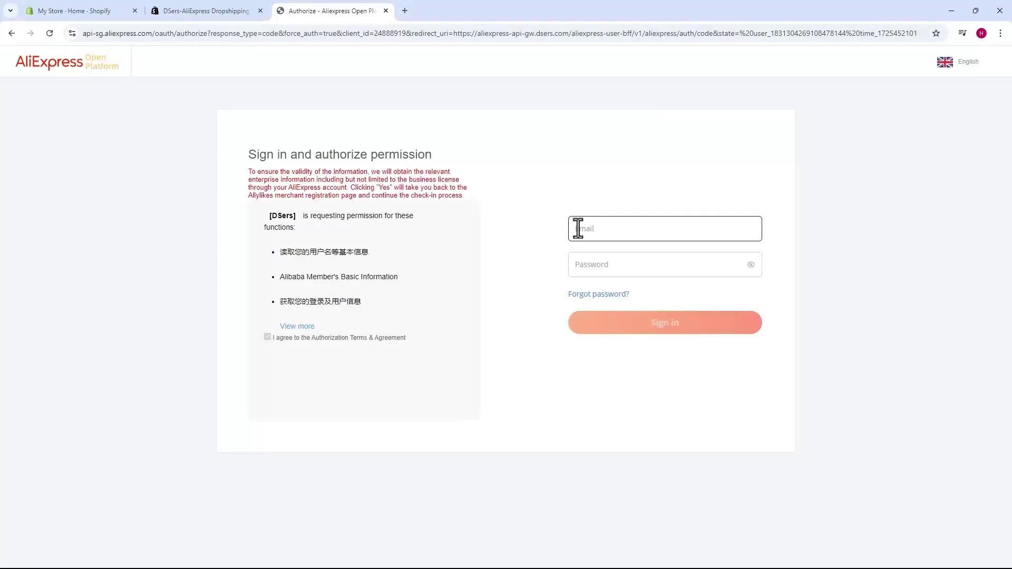
{"action": "left_click", "coordinate": [583, 264]}
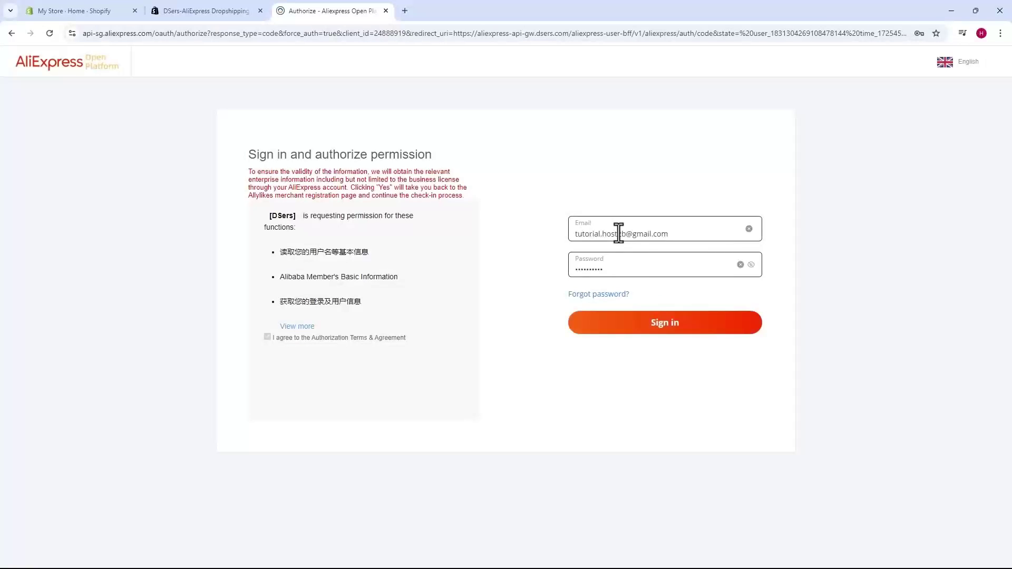
{"action": "left_click", "coordinate": [662, 323]}
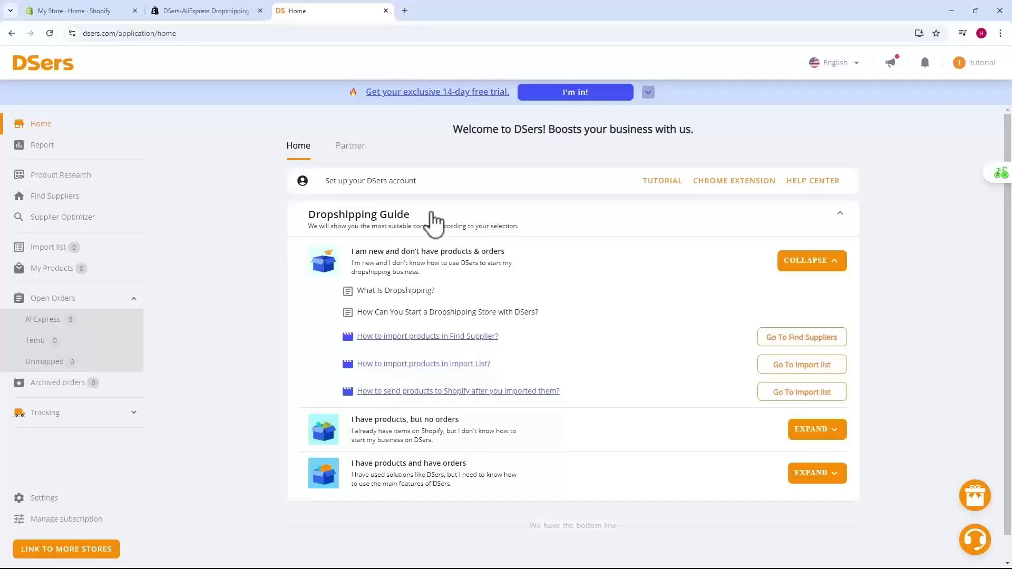
- Add the "DSers - AliExpress.com Product Importer" extension to Chrome from the DSers home page
{"action": "left_click", "coordinate": [730, 188]}
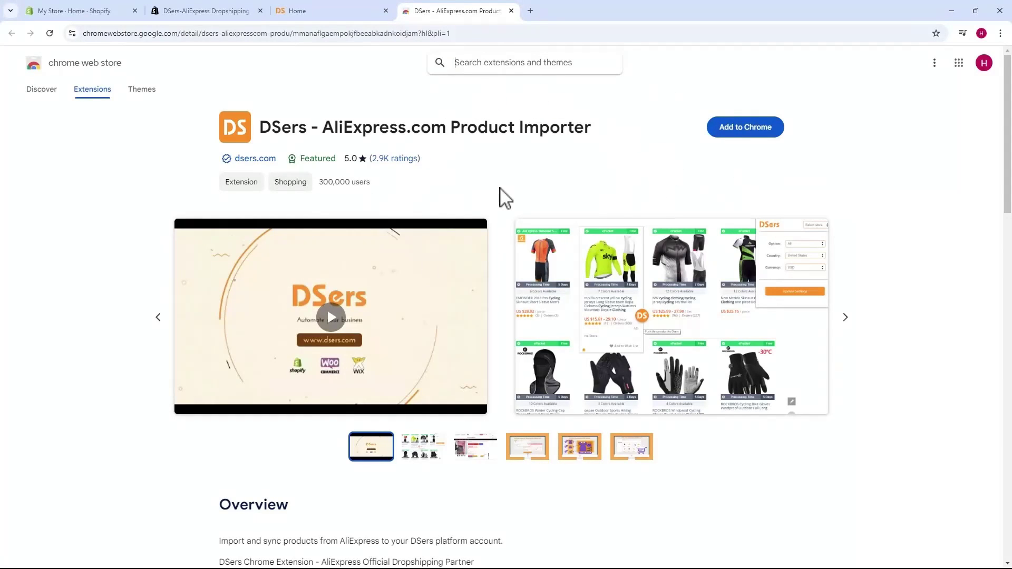
{"action": "left_click", "coordinate": [737, 136]}
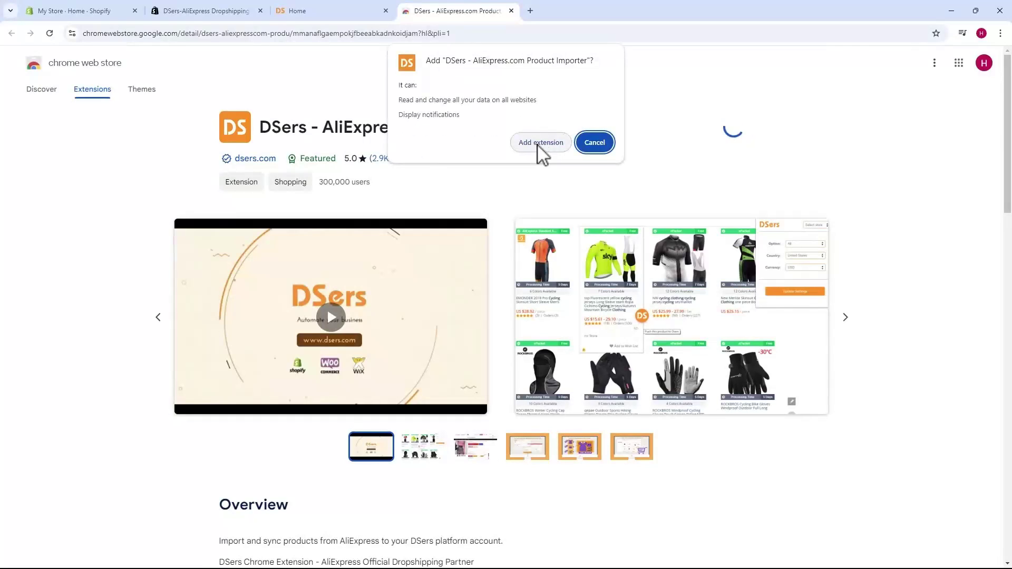
{"action": "left_click", "coordinate": [538, 146]}
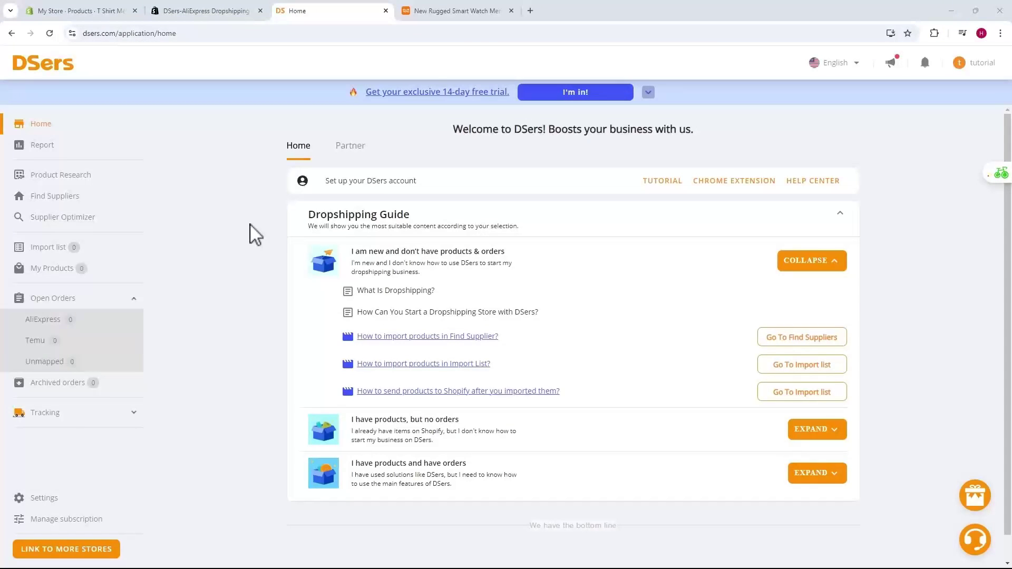
- Import the New Rugged Smart Watch from its Temu product page into DSers
{"action": "left_click", "coordinate": [445, 11]}
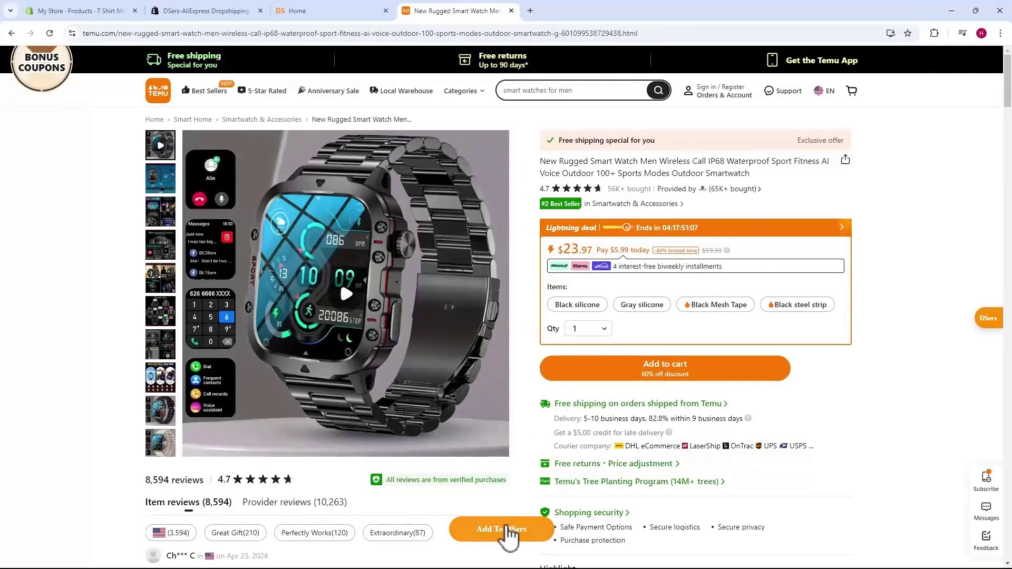
{"action": "left_click", "coordinate": [508, 532]}
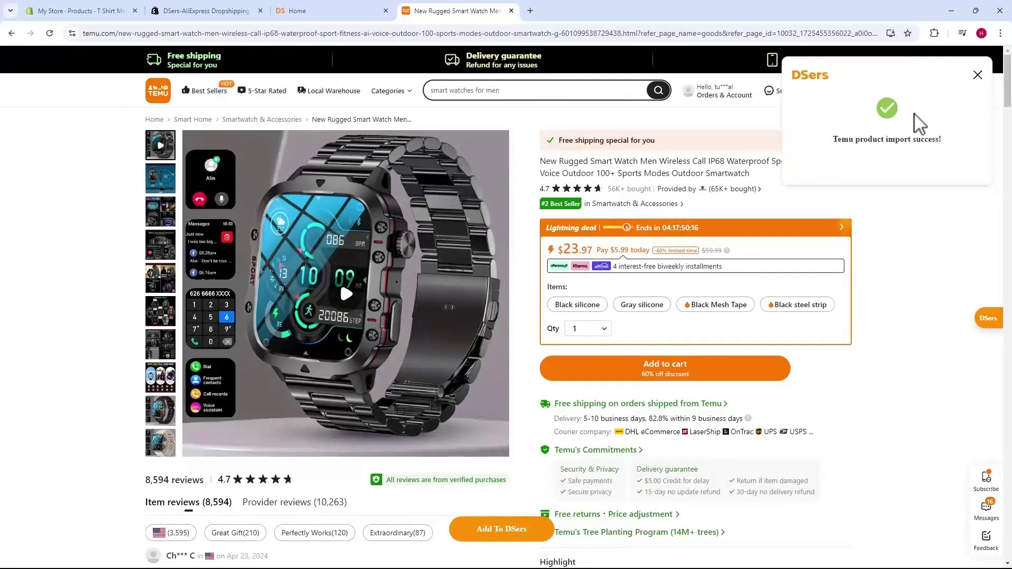
- Return to DSers and open the imported smart watch from the import list for editing
{"action": "left_click", "coordinate": [324, 15]}
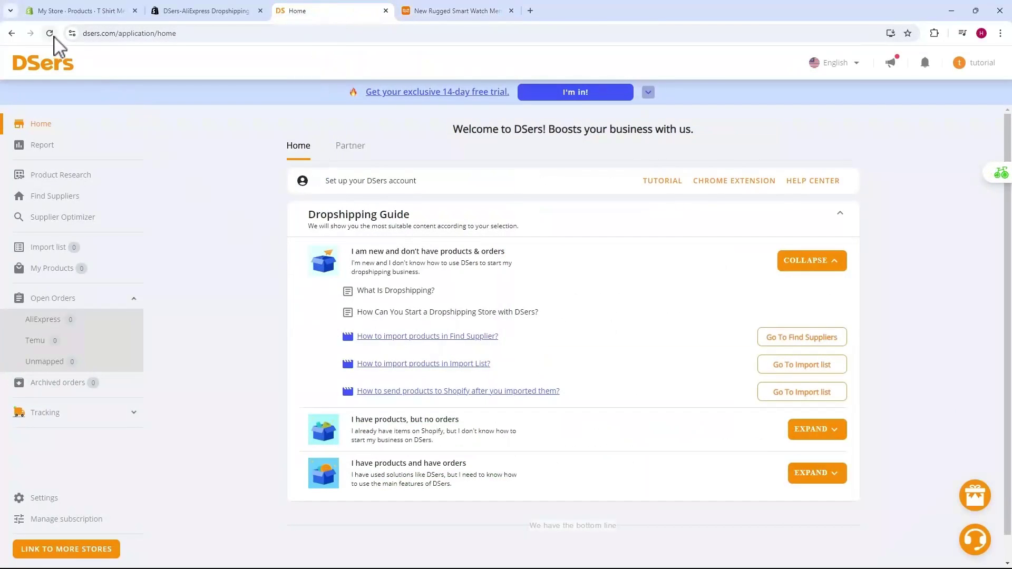
{"action": "left_click", "coordinate": [40, 255]}
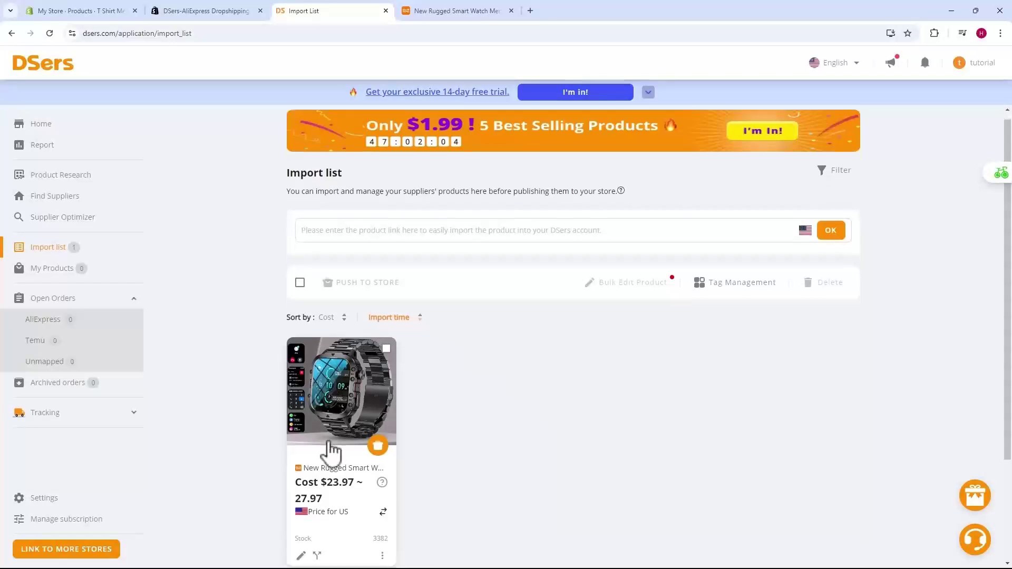
{"action": "scroll", "coordinate": [342, 448], "scroll_direction": "down", "scroll_amount": 1}
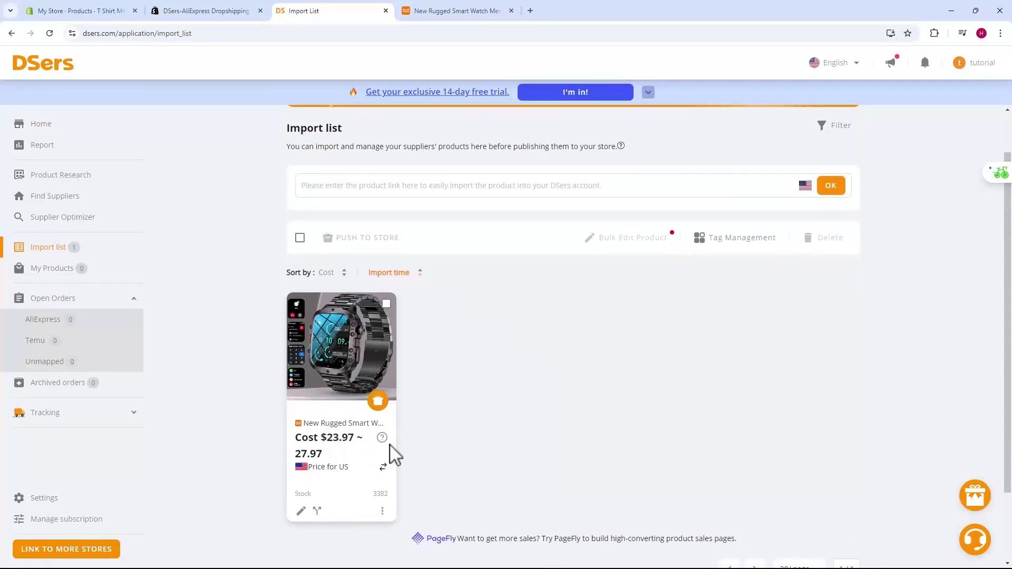
{"action": "left_click", "coordinate": [301, 512]}
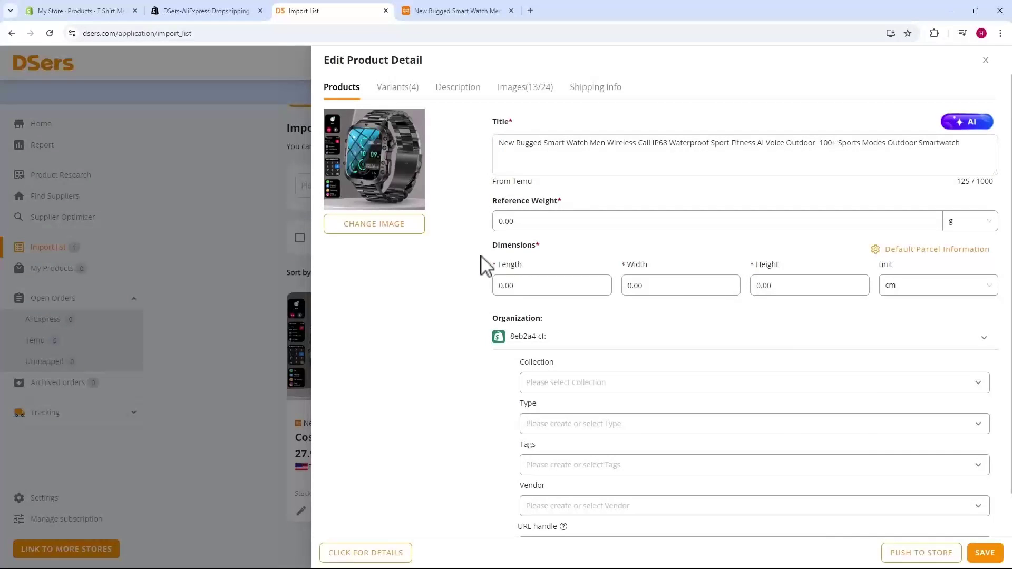
- Review the smart watch's general product fields, variants, and description with its specifications and overview
{"action": "scroll", "coordinate": [482, 266], "scroll_direction": "down", "scroll_amount": 1}
{"action": "scroll", "coordinate": [652, 368], "scroll_direction": "up", "scroll_amount": 2}
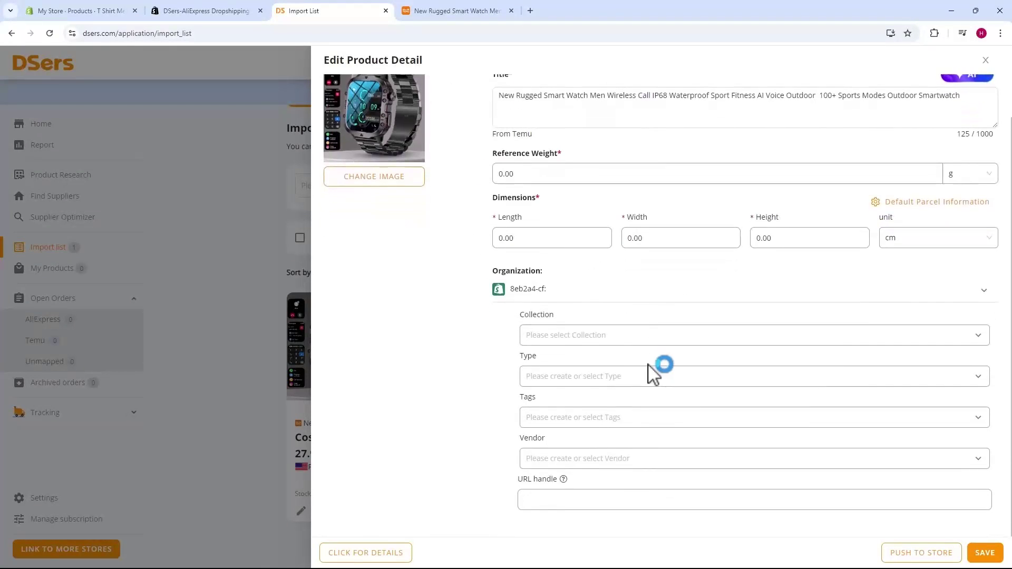
{"action": "left_click", "coordinate": [403, 94]}
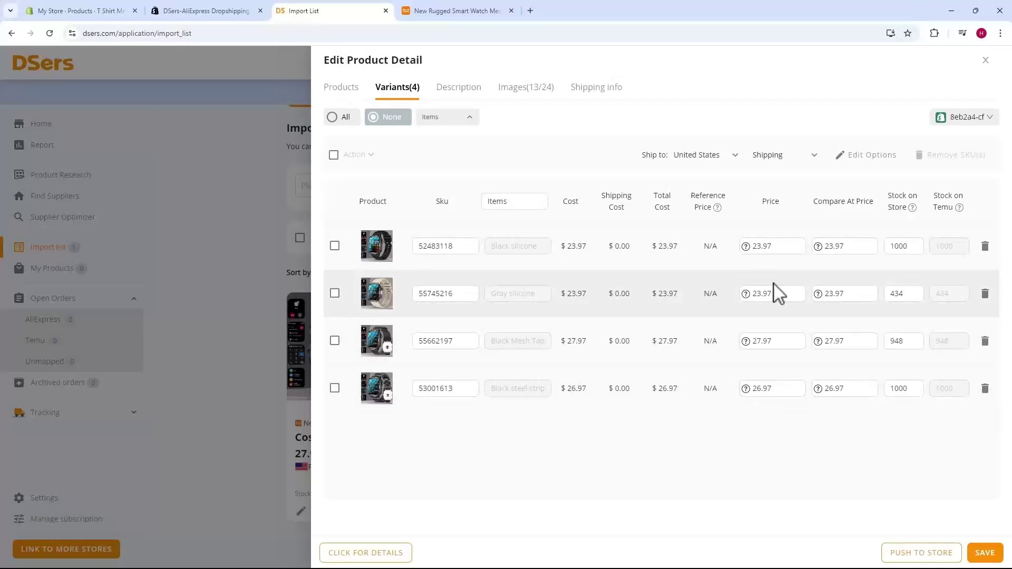
{"action": "left_click", "coordinate": [477, 86]}
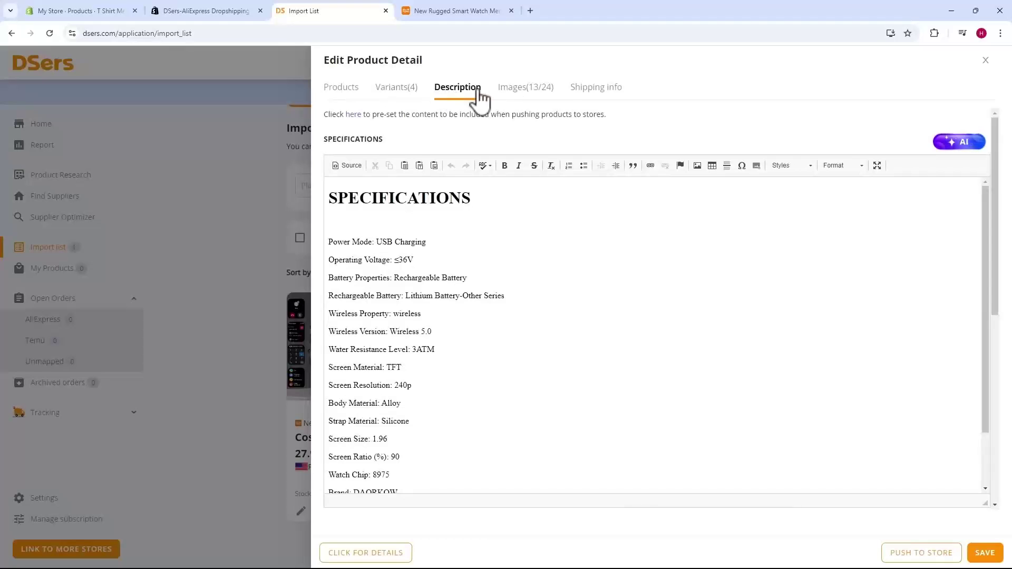
{"action": "scroll", "coordinate": [467, 305], "scroll_direction": "down", "scroll_amount": 10}
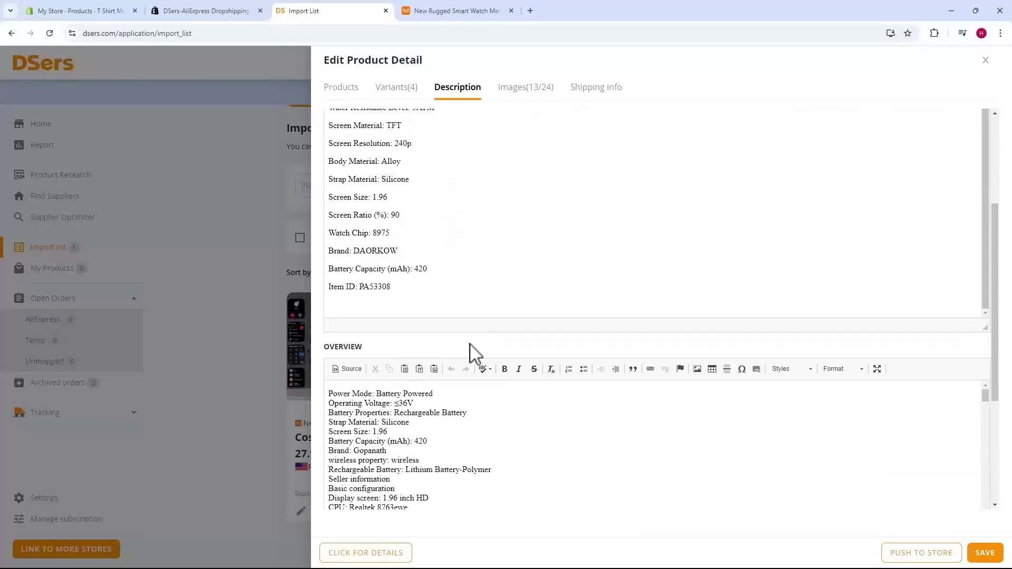
{"action": "scroll", "coordinate": [469, 339], "scroll_direction": "down", "scroll_amount": 15}
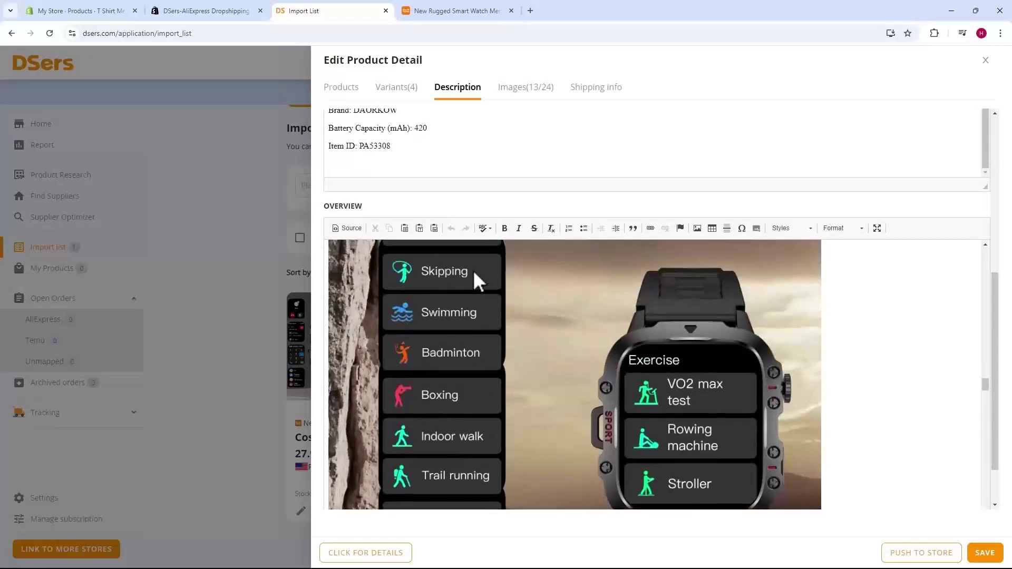
{"action": "scroll", "coordinate": [473, 264], "scroll_direction": "up", "scroll_amount": 15}
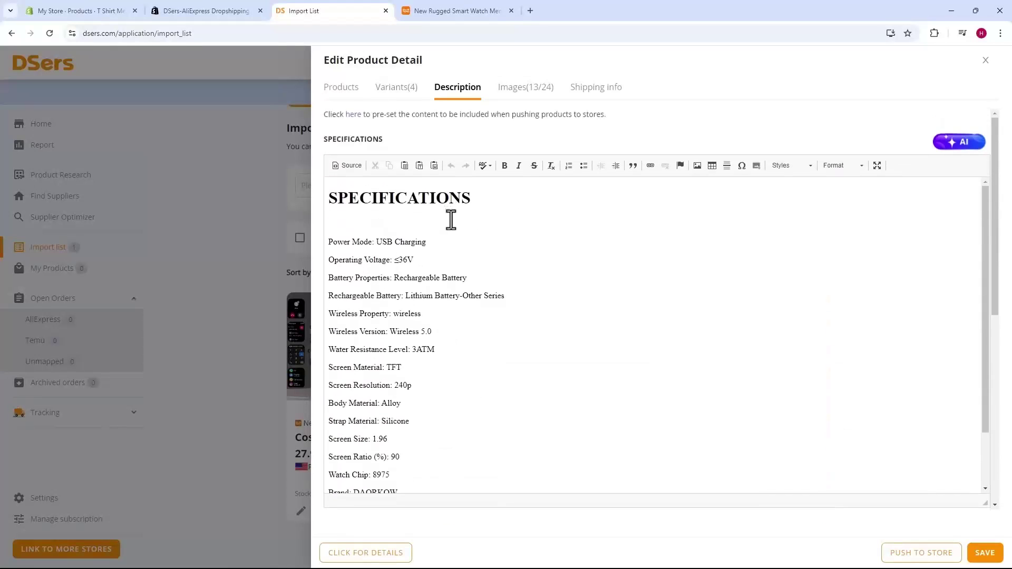
- Exclude the watch dimensions and "More practical features" pictures from the product images, and view the shipping information
{"action": "left_click", "coordinate": [517, 89]}
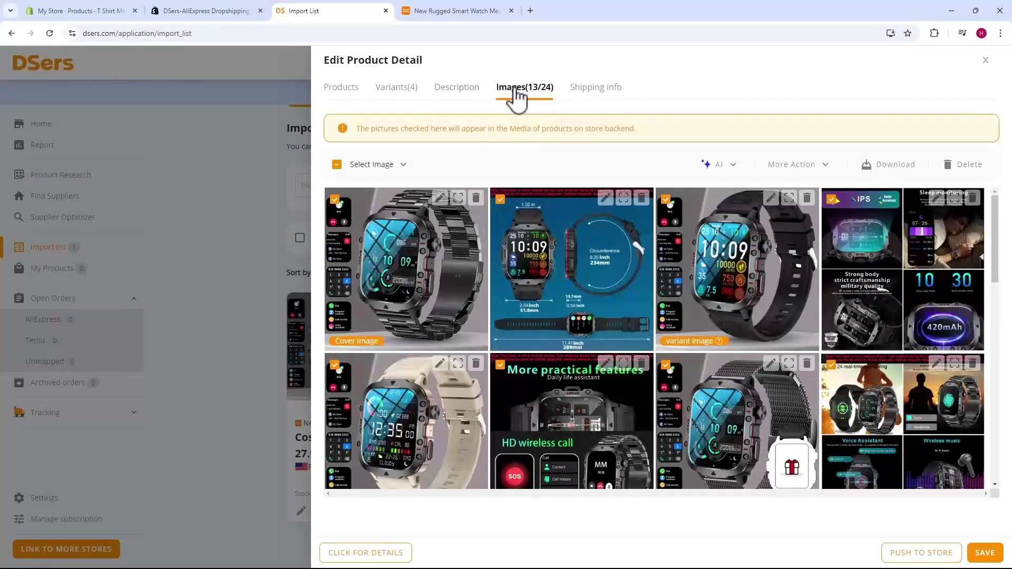
{"action": "scroll", "coordinate": [668, 226], "scroll_direction": "down", "scroll_amount": 10}
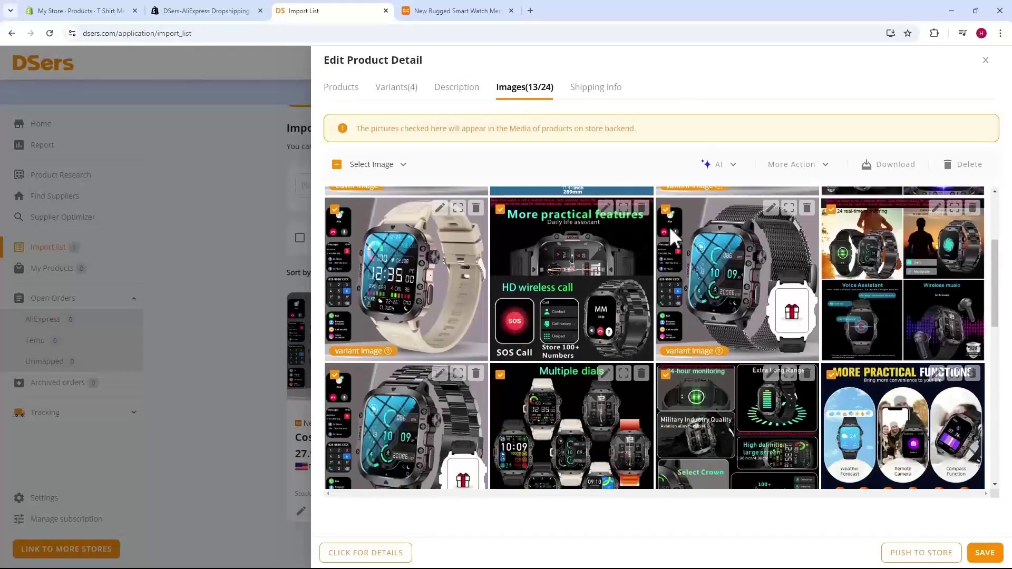
{"action": "scroll", "coordinate": [669, 226], "scroll_direction": "down", "scroll_amount": 5}
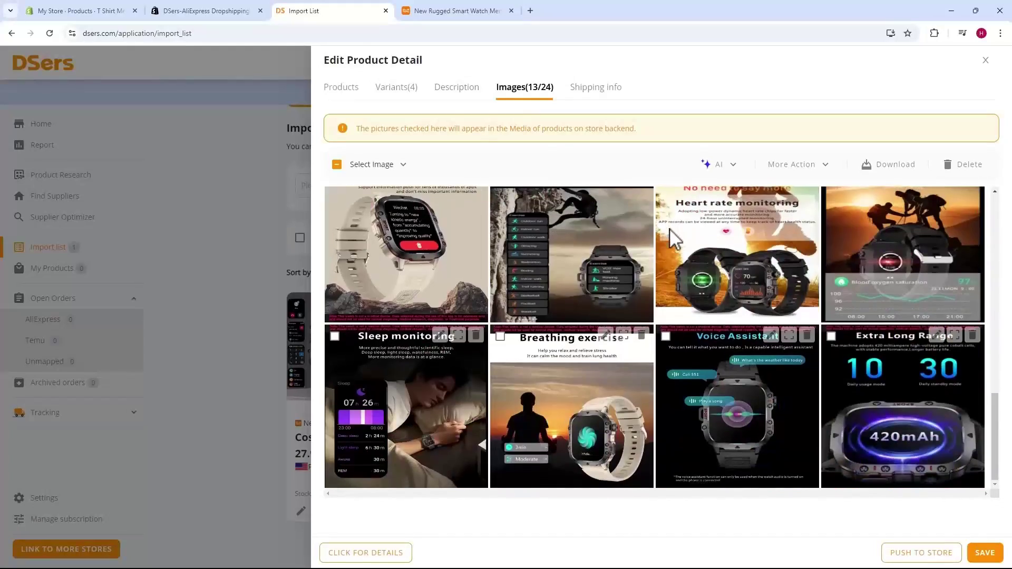
{"action": "scroll", "coordinate": [645, 312], "scroll_direction": "up", "scroll_amount": 15}
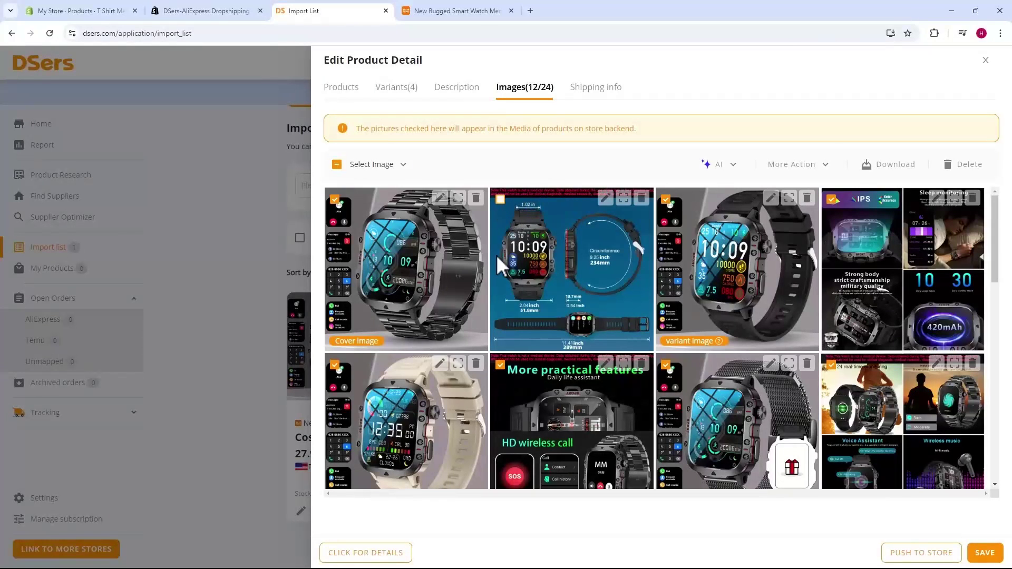
{"action": "left_click", "coordinate": [500, 365]}
{"action": "scroll", "coordinate": [767, 272], "scroll_direction": "down", "scroll_amount": 5}
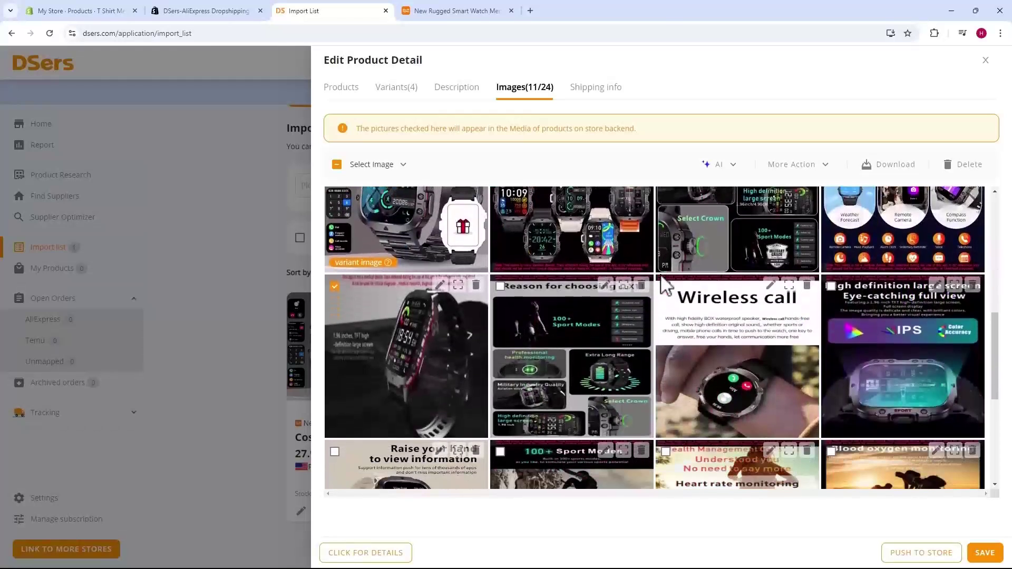
{"action": "scroll", "coordinate": [663, 284], "scroll_direction": "down", "scroll_amount": 5}
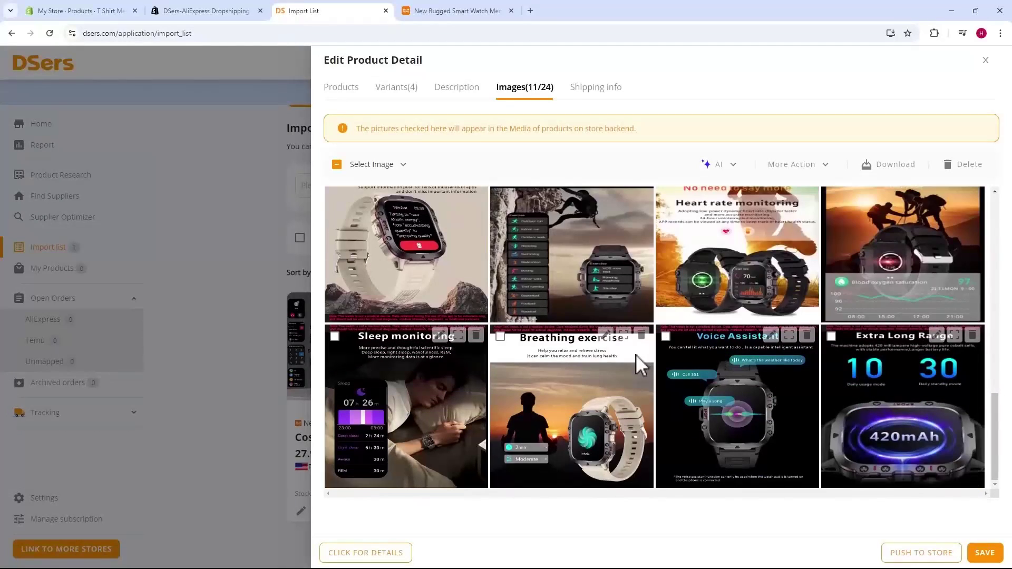
{"action": "scroll", "coordinate": [636, 354], "scroll_direction": "up", "scroll_amount": 10}
{"action": "left_click", "coordinate": [584, 91]}
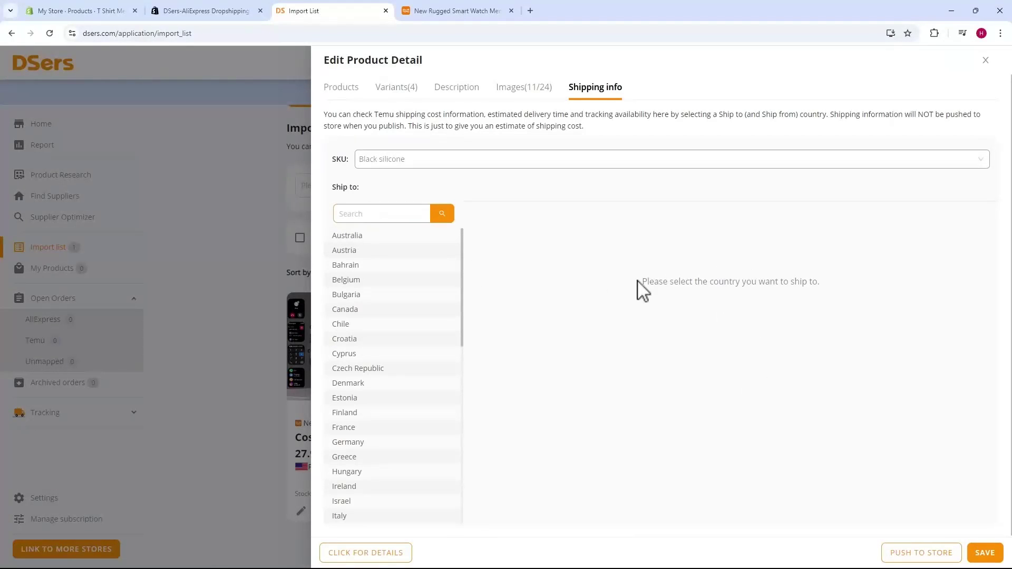
- Set the selling price of all four smart watch variants to 50.00
{"action": "left_click", "coordinate": [392, 88]}
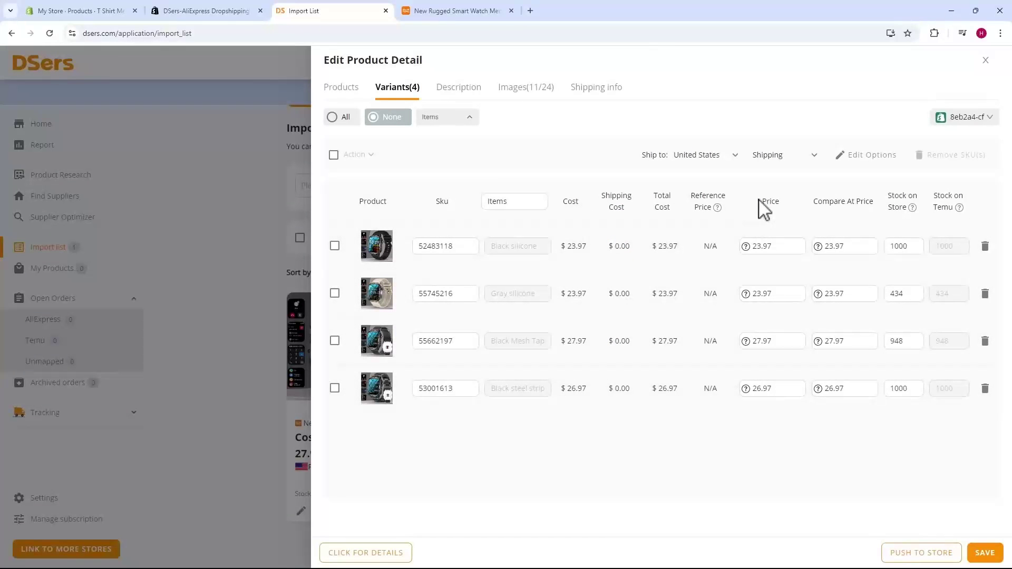
{"action": "left_click_drag", "start_coordinate": [759, 200], "coordinate": [786, 200]}
{"action": "left_click", "coordinate": [791, 210]}
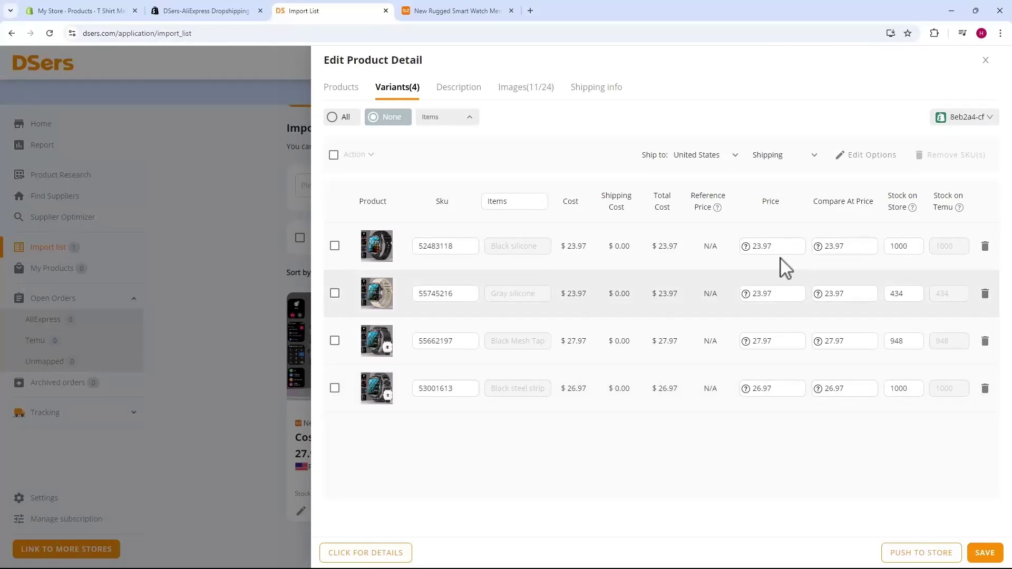
{"action": "double_click", "coordinate": [770, 247]}
{"action": "type", "text": "50.00"}
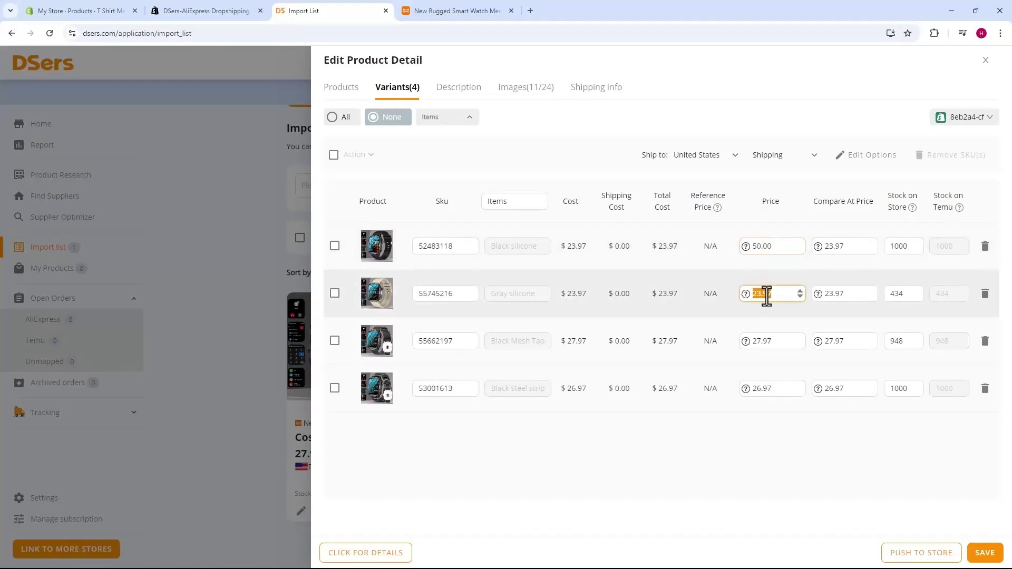
{"action": "left_click", "coordinate": [770, 368]}
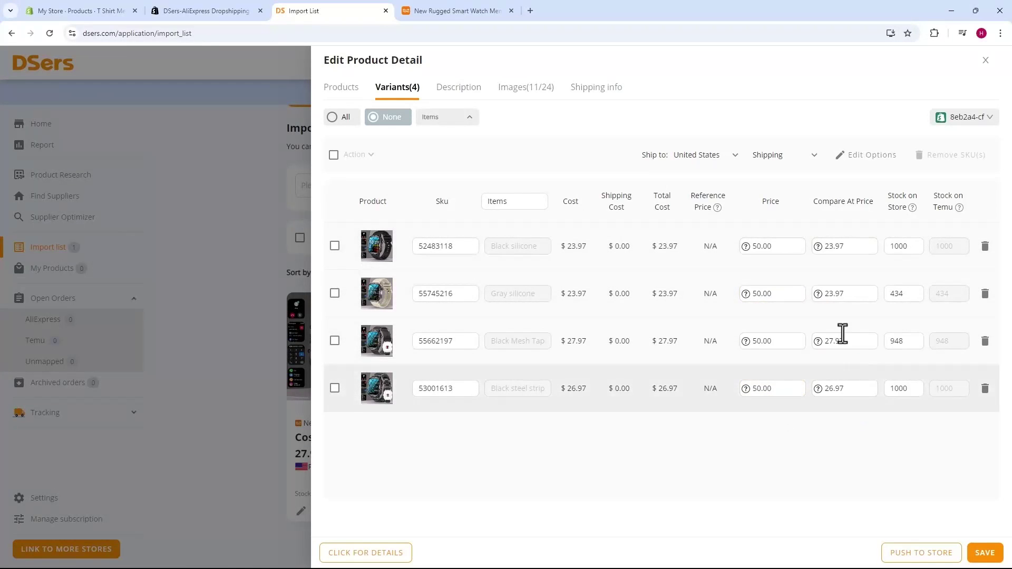
- Clear the compare-at price of all four smart watch variants
{"action": "double_click", "coordinate": [845, 248]}
{"action": "key", "text": "BackSpace"}
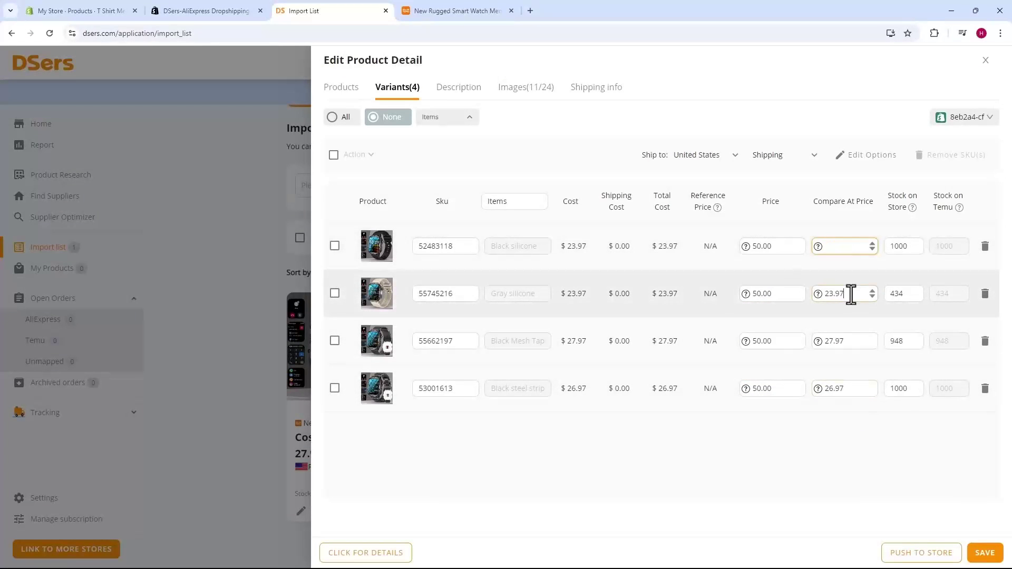
{"action": "double_click", "coordinate": [849, 294]}
{"action": "key", "text": "BackSpace"}
{"action": "double_click", "coordinate": [849, 340]}
{"action": "key", "text": "BackSpace"}
{"action": "double_click", "coordinate": [849, 389]}
{"action": "key", "text": "BackSpace"}
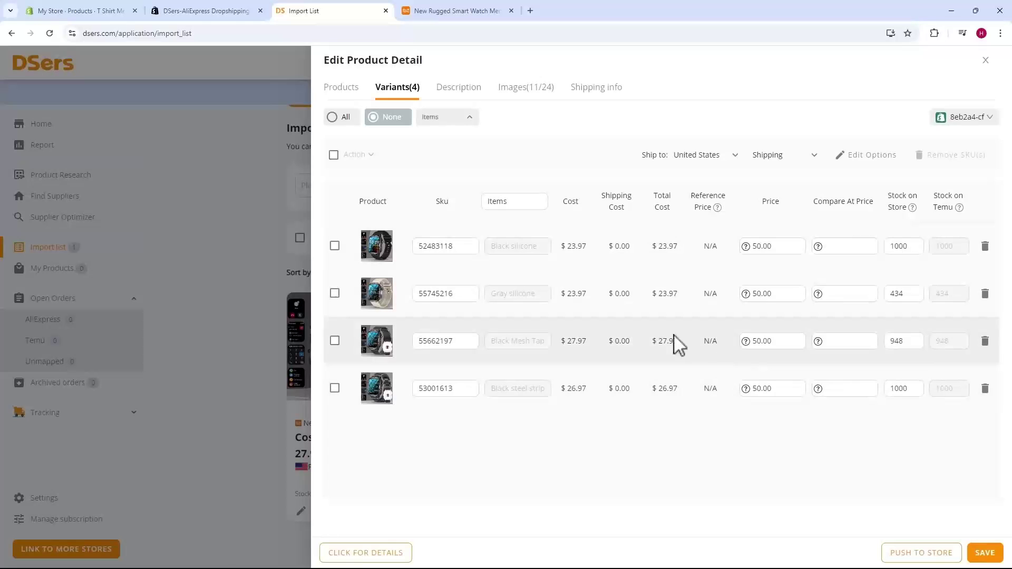
- Shorten the product title to "Smart Watch Men Wireless", save the edits, and return to the import list
{"action": "left_click", "coordinate": [341, 88]}
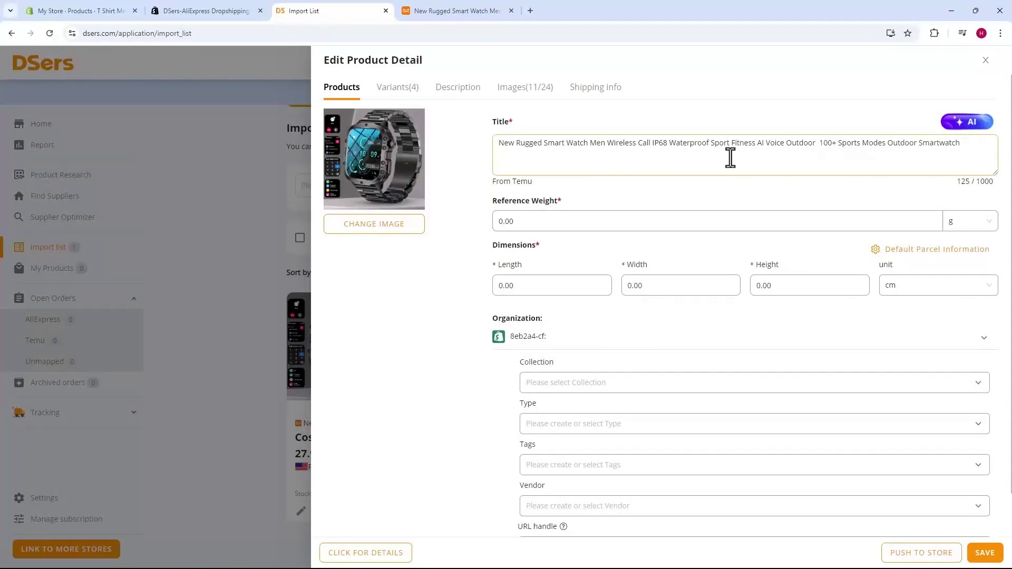
{"action": "left_click_drag", "start_coordinate": [543, 142], "coordinate": [492, 149]}
{"action": "key", "text": "BackSpace"}
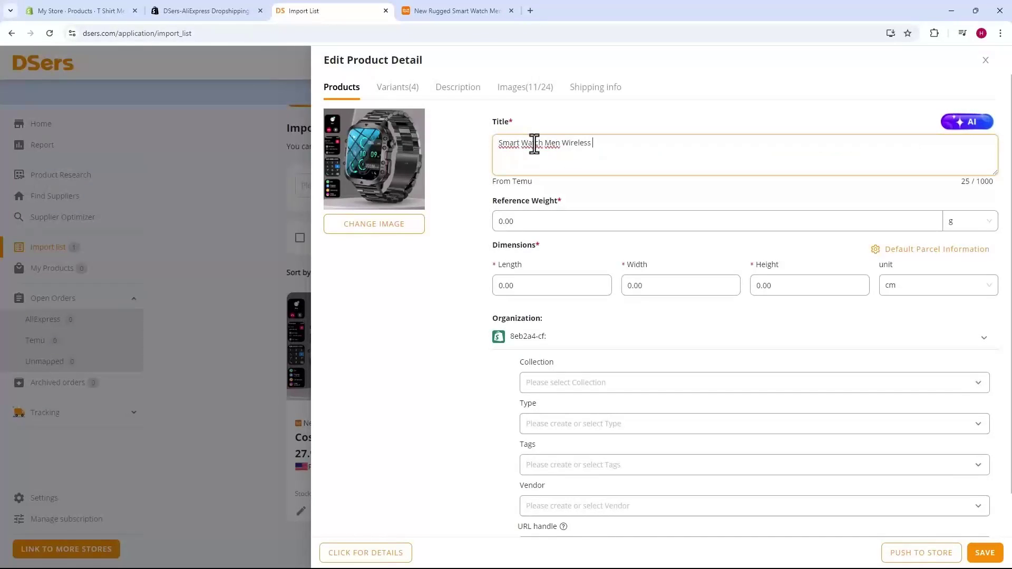
{"action": "left_click", "coordinate": [469, 167]}
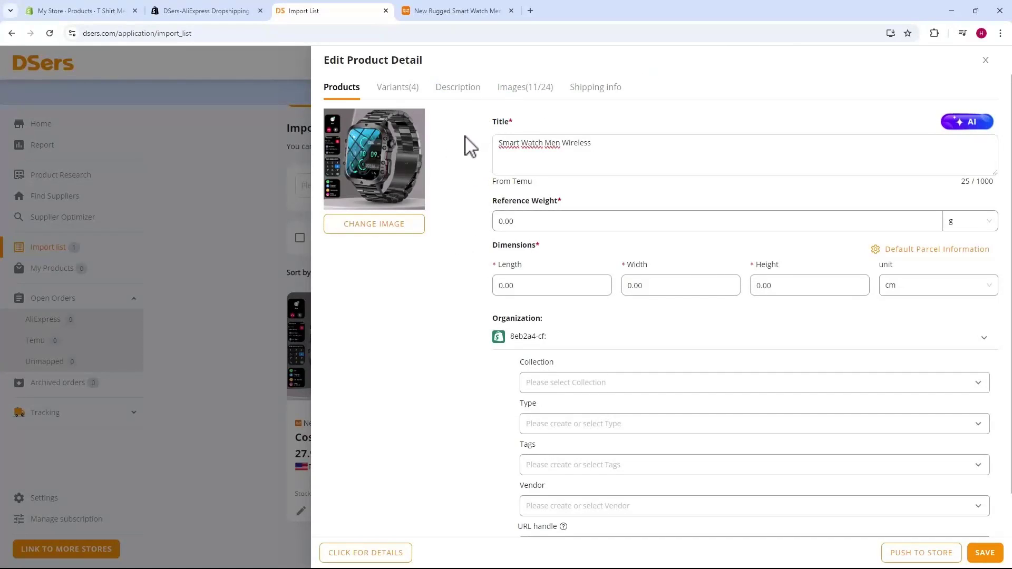
{"action": "key", "text": "Escape"}
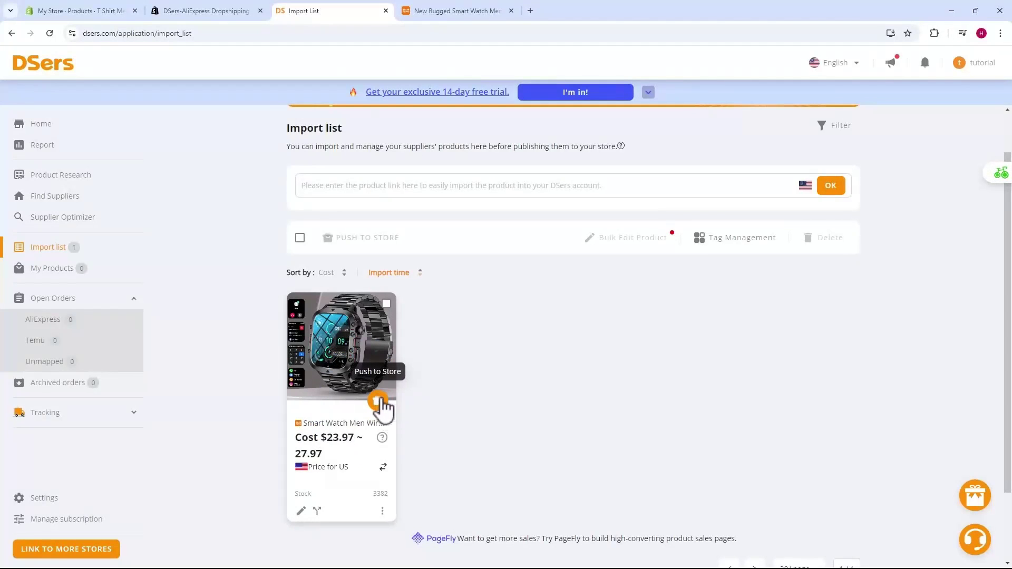
- Push the smart watch to the Shopify store, also publishing it to the Online Store and the Shopify Shop sales channel
{"action": "left_click", "coordinate": [386, 304]}
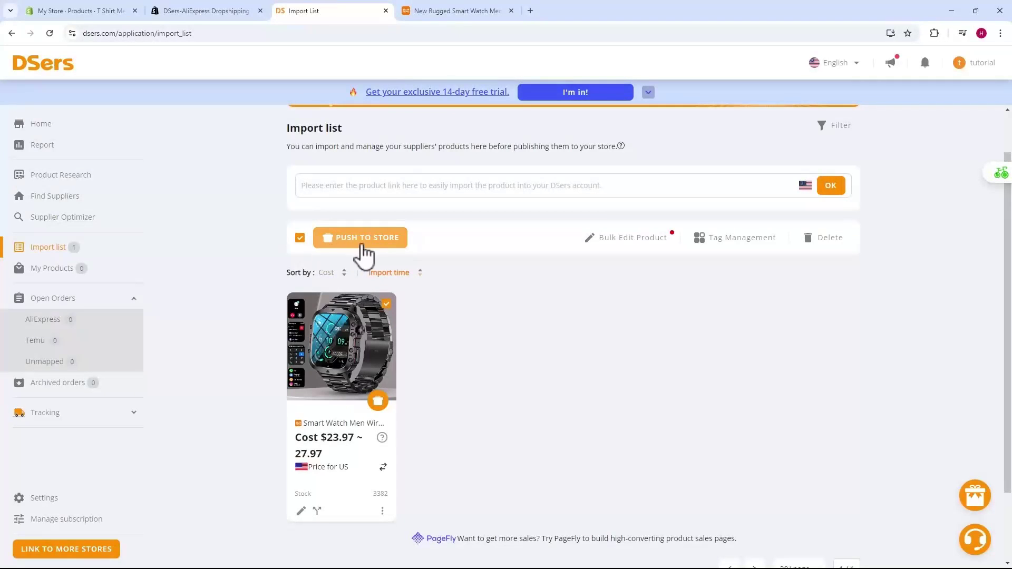
{"action": "left_click", "coordinate": [341, 241]}
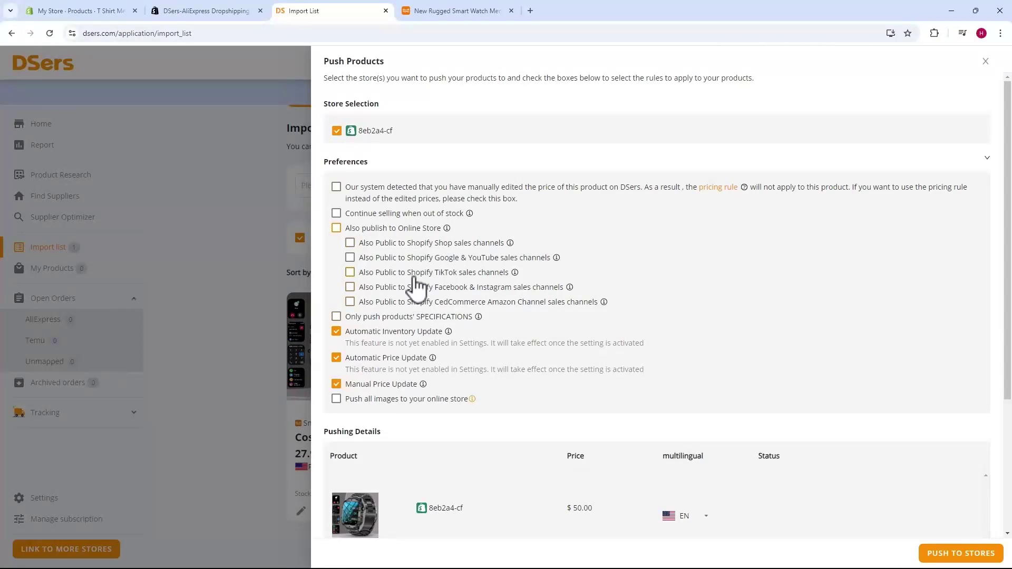
{"action": "left_click", "coordinate": [339, 231]}
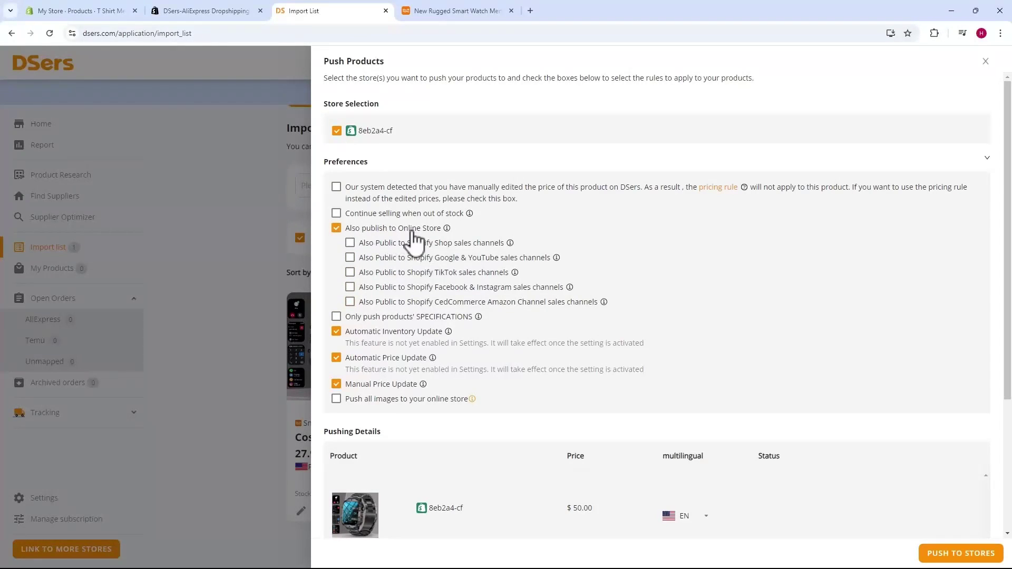
{"action": "left_click", "coordinate": [378, 248]}
{"action": "left_click", "coordinate": [357, 249]}
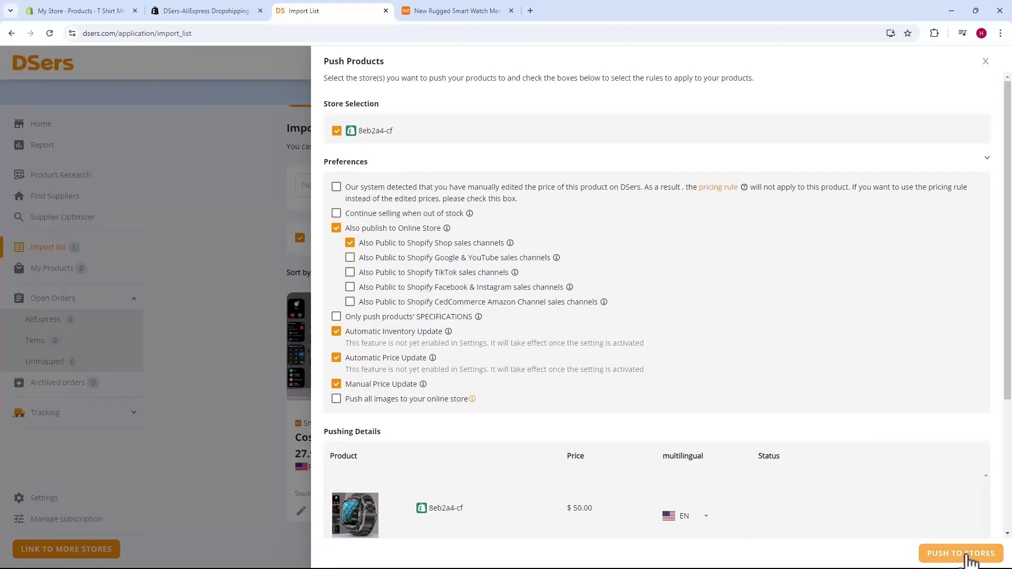
{"action": "left_click", "coordinate": [960, 555]}
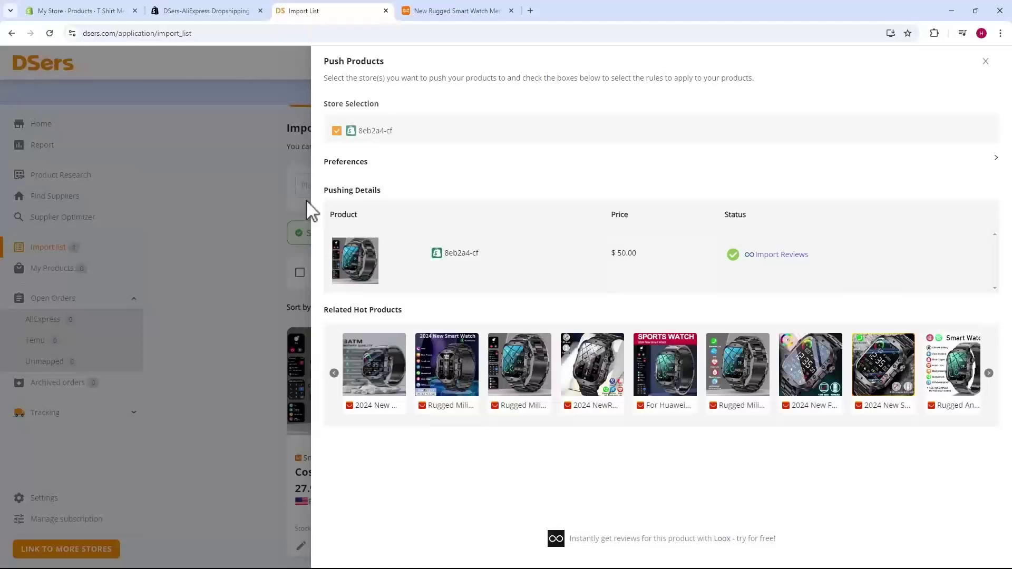
- Switch to the Shopify admin and open the smart watch's online store page from the product list
{"action": "left_click", "coordinate": [94, 12]}
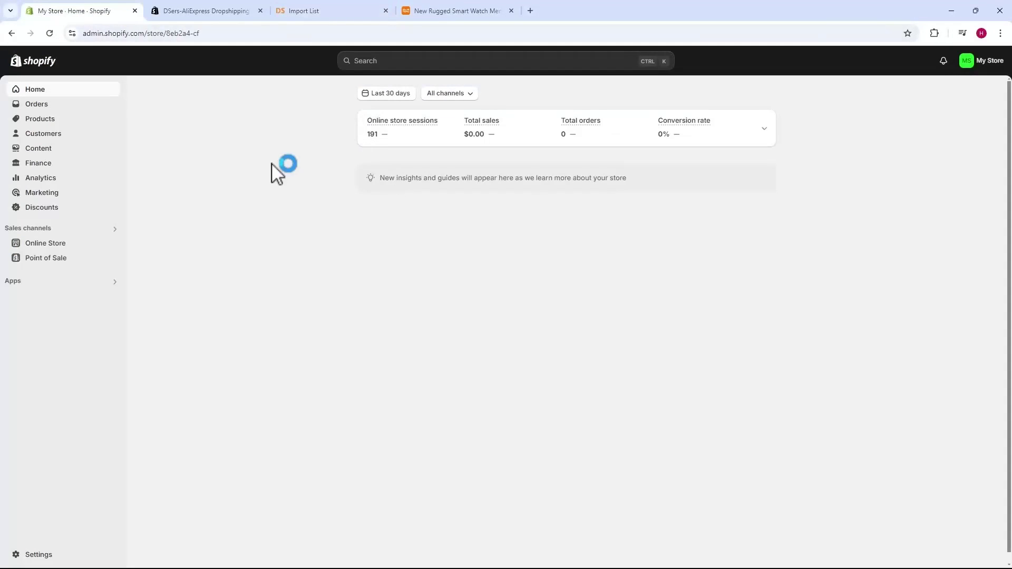
{"action": "left_click", "coordinate": [47, 127]}
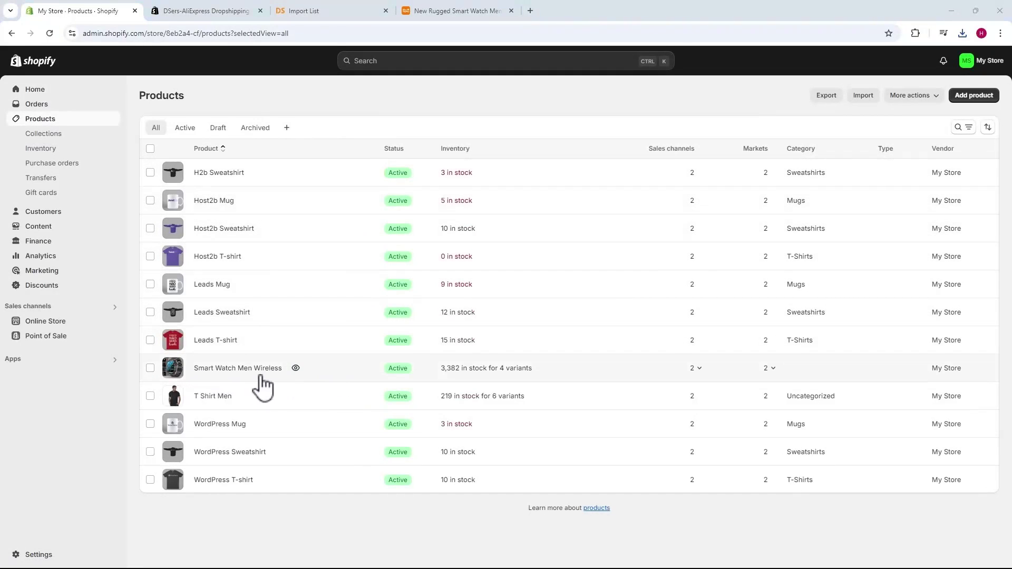
{"action": "left_click", "coordinate": [296, 368]}
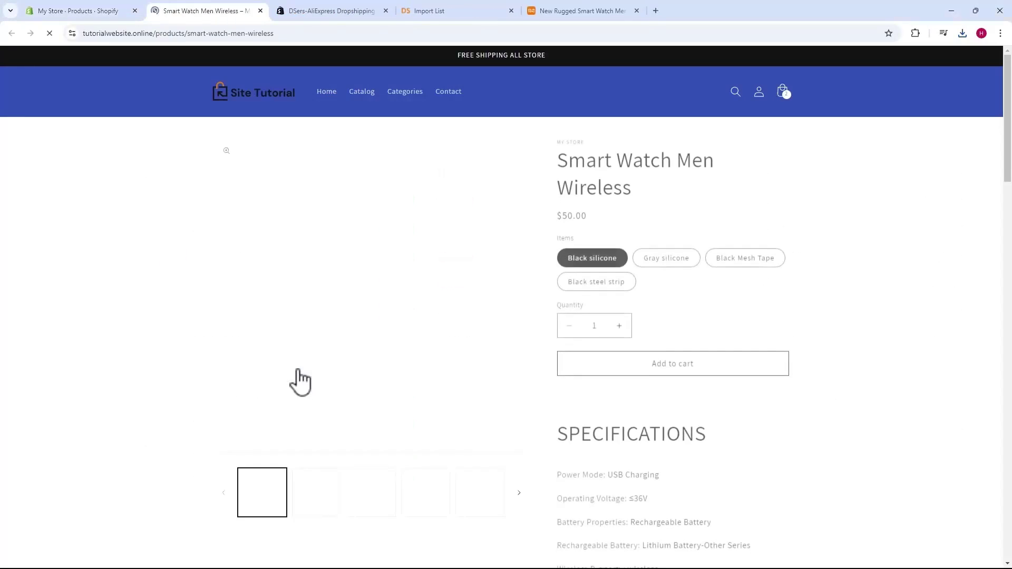
- Preview the Gray silicone, Black Mesh Tape, Black steel strip, and Black silicone variants, and look through the description and its pictures
{"action": "left_click", "coordinate": [656, 264]}
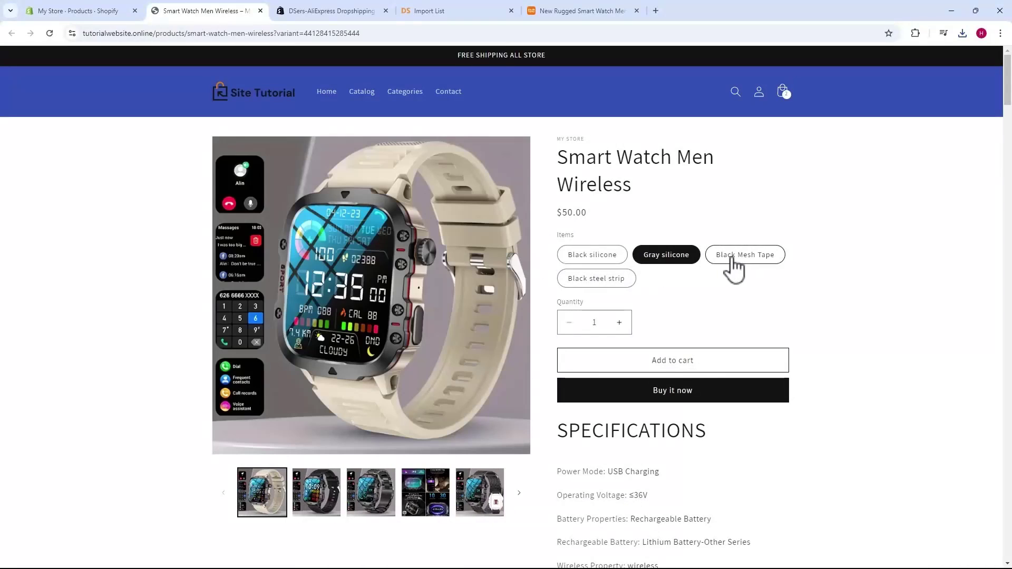
{"action": "left_click", "coordinate": [732, 264]}
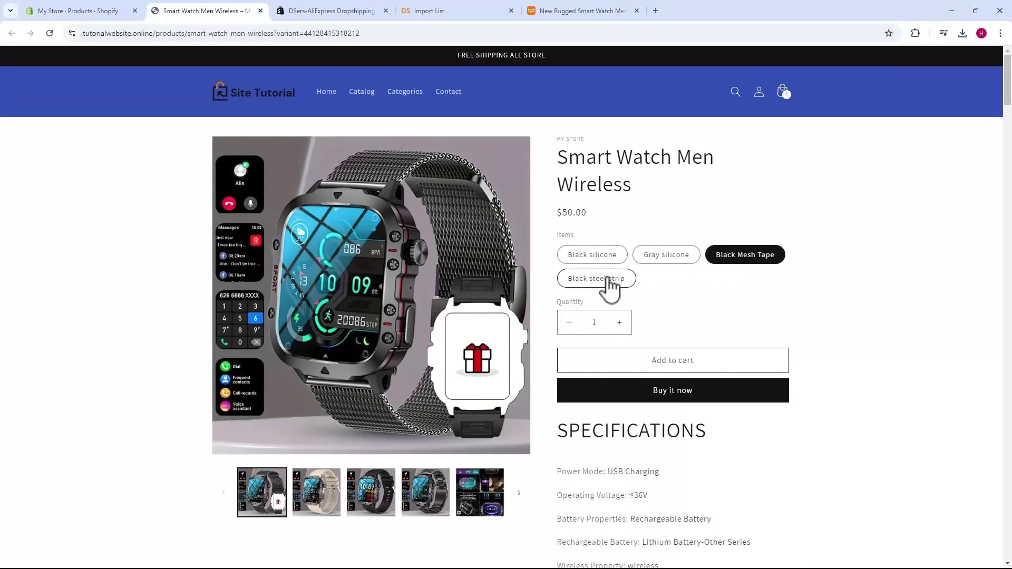
{"action": "left_click", "coordinate": [607, 280]}
{"action": "left_click", "coordinate": [591, 258]}
{"action": "scroll", "coordinate": [559, 248], "scroll_direction": "down", "scroll_amount": 10}
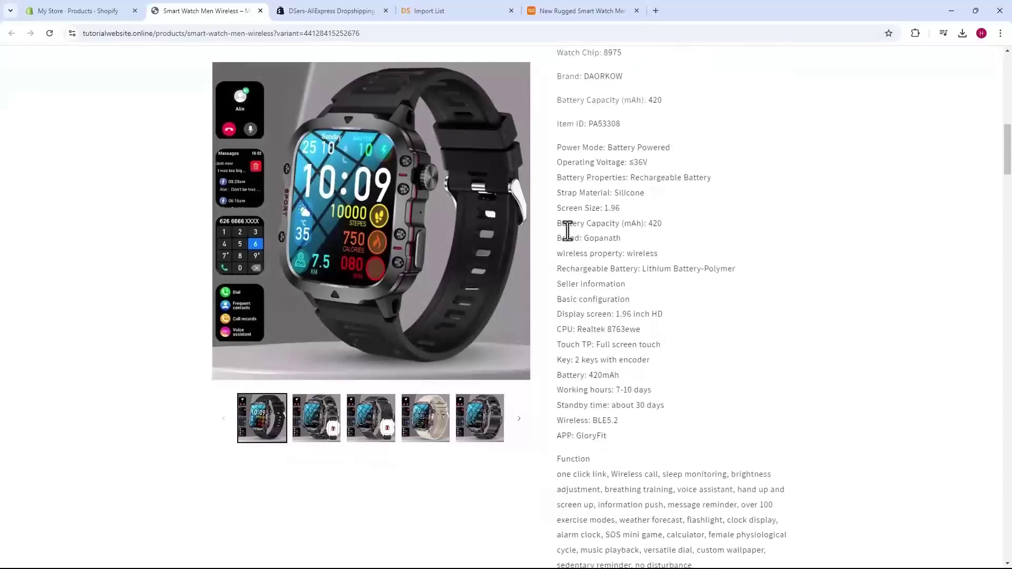
{"action": "scroll", "coordinate": [567, 230], "scroll_direction": "down", "scroll_amount": 20}
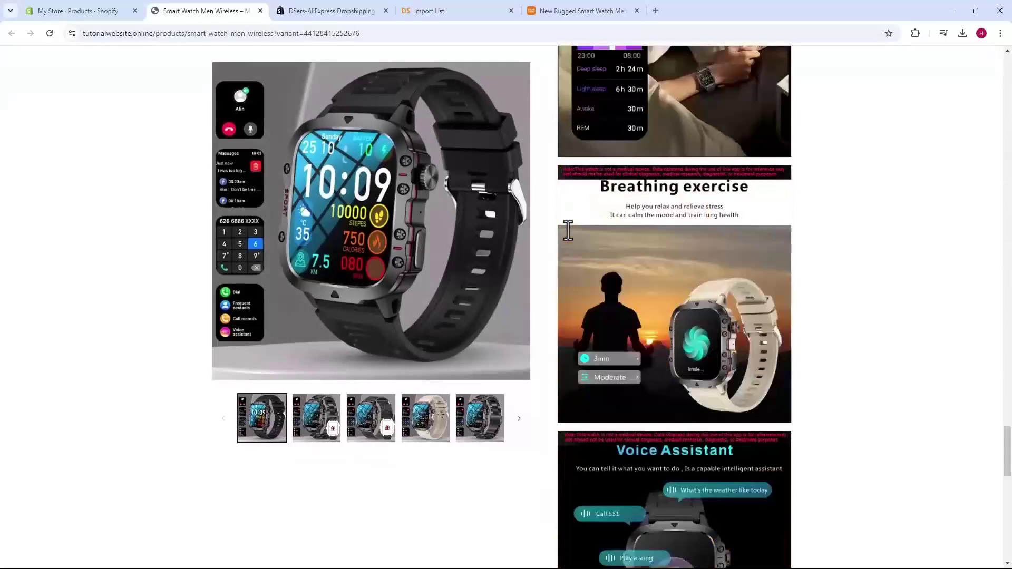
{"action": "scroll", "coordinate": [567, 229], "scroll_direction": "down", "scroll_amount": 8}
{"action": "scroll", "coordinate": [567, 251], "scroll_direction": "up", "scroll_amount": 12}
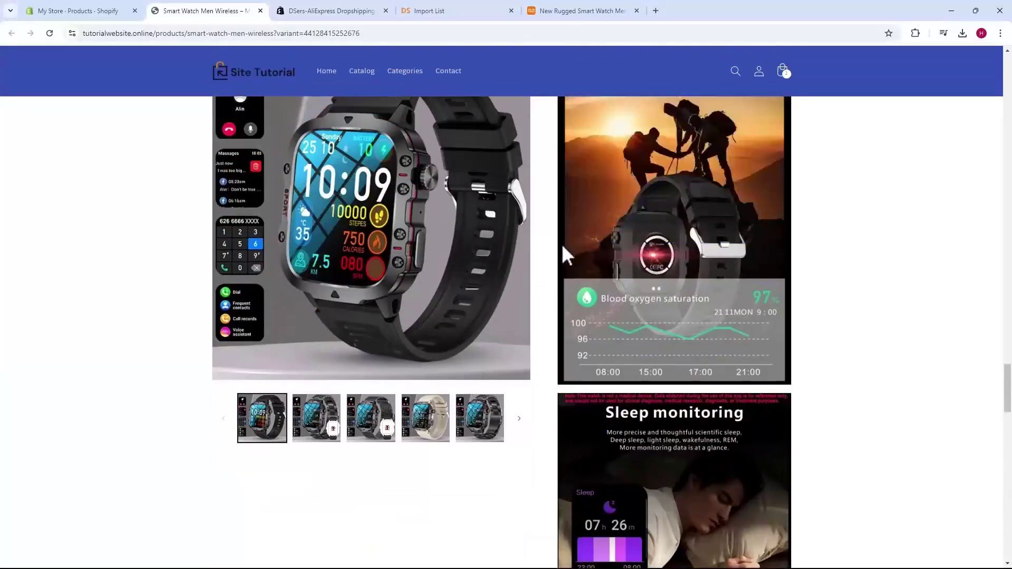
- Review the smart watch's description, media, variant options, and prices in the Shopify admin, and return to its online store page
{"action": "key", "text": "ctrl+shift+Tab"}
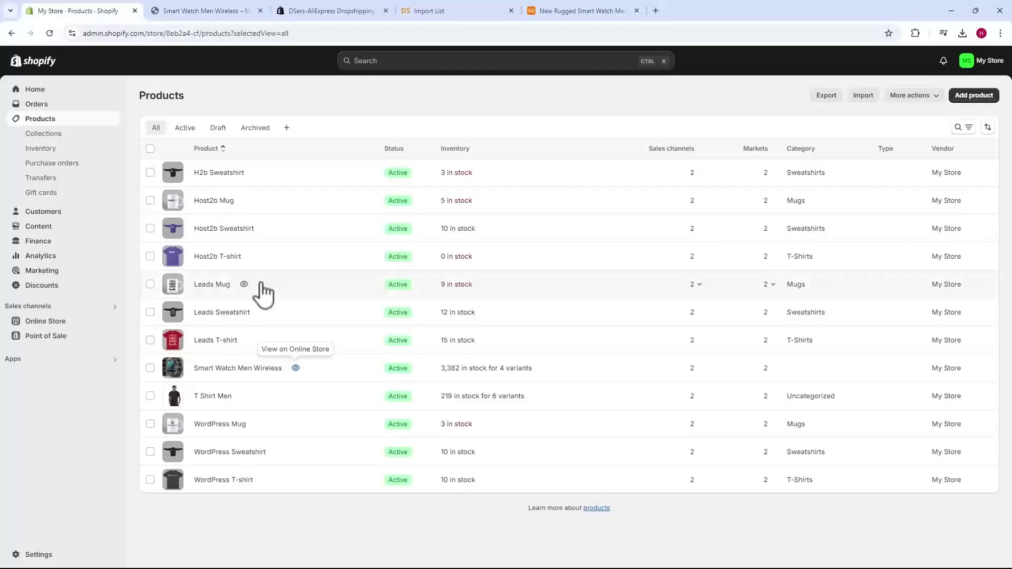
{"action": "left_click", "coordinate": [216, 370]}
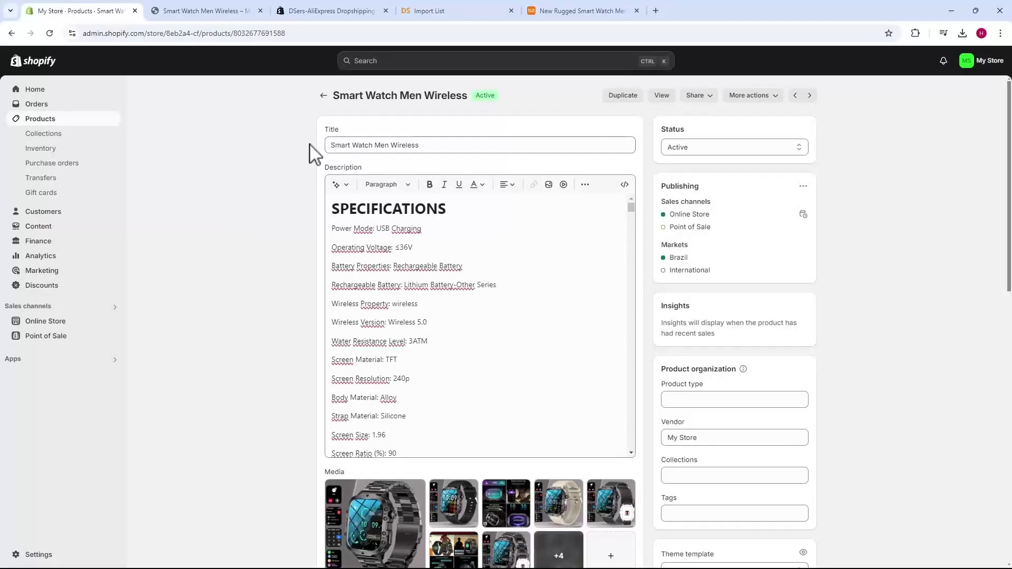
{"action": "scroll", "coordinate": [288, 255], "scroll_direction": "down", "scroll_amount": 1}
{"action": "scroll", "coordinate": [289, 256], "scroll_direction": "down", "scroll_amount": 6}
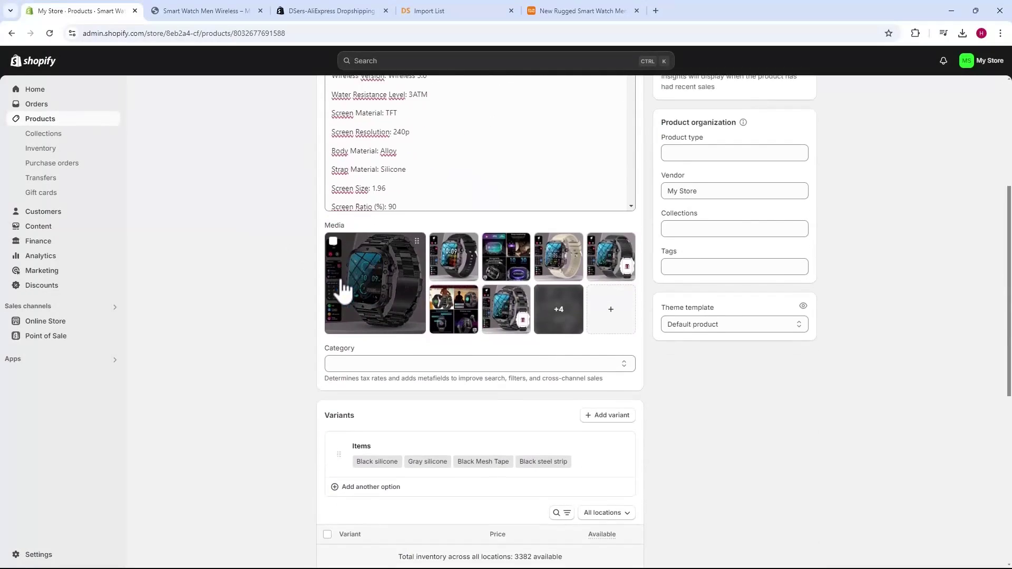
{"action": "scroll", "coordinate": [369, 327], "scroll_direction": "down", "scroll_amount": 2}
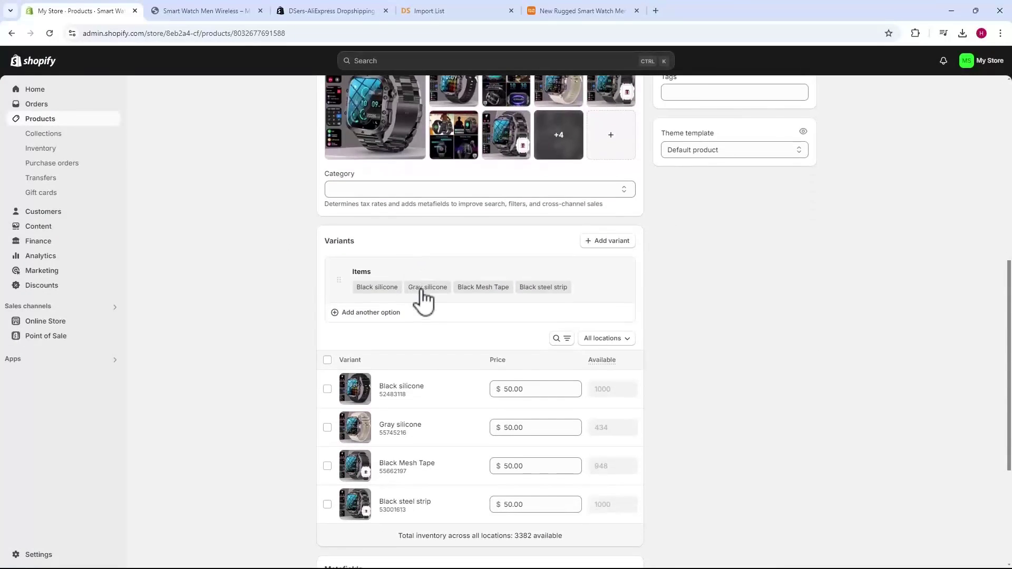
{"action": "left_click", "coordinate": [393, 288]}
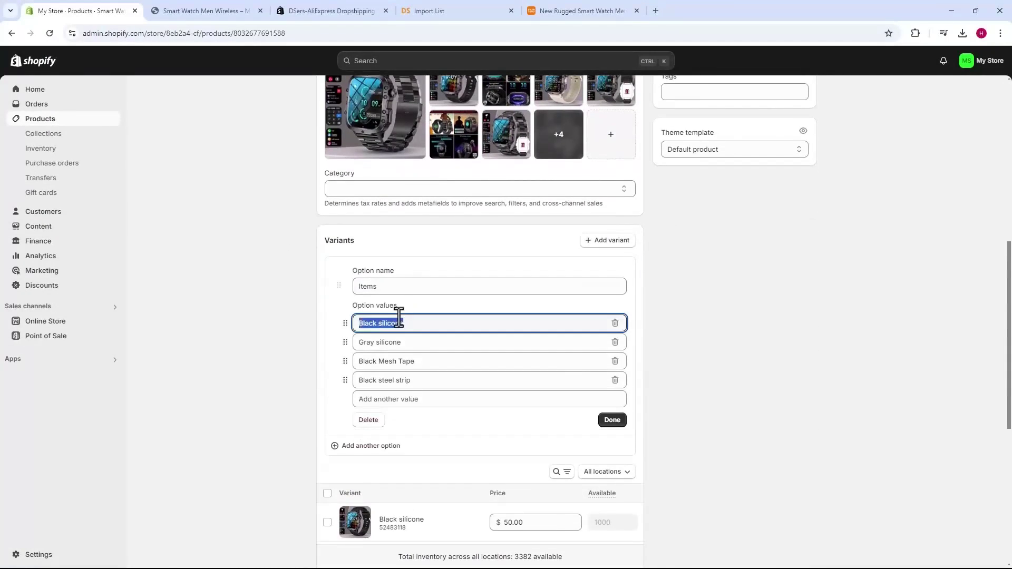
{"action": "key", "text": "Escape"}
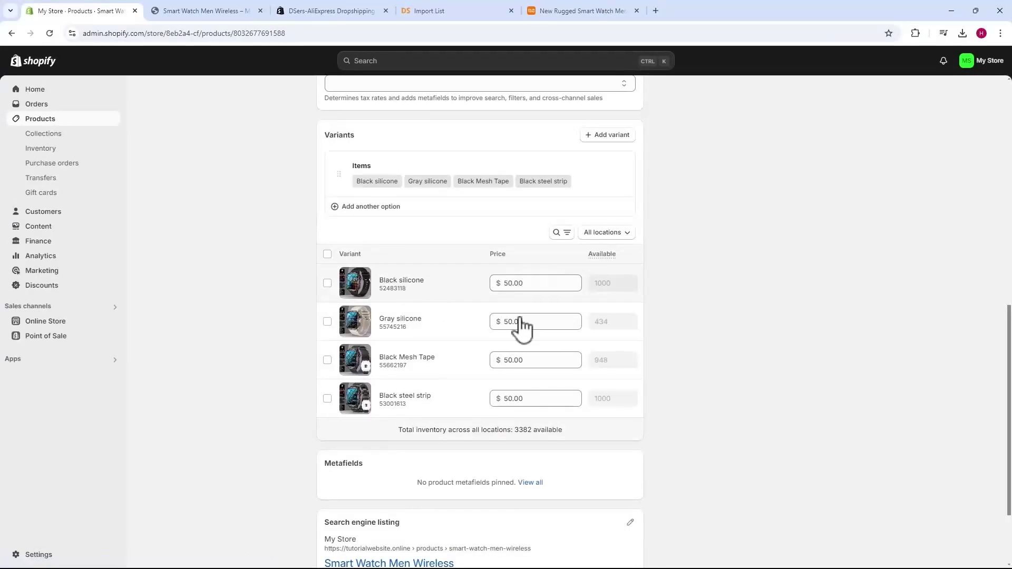
{"action": "scroll", "coordinate": [506, 362], "scroll_direction": "up", "scroll_amount": 8}
{"action": "scroll", "coordinate": [503, 363], "scroll_direction": "up", "scroll_amount": 2}
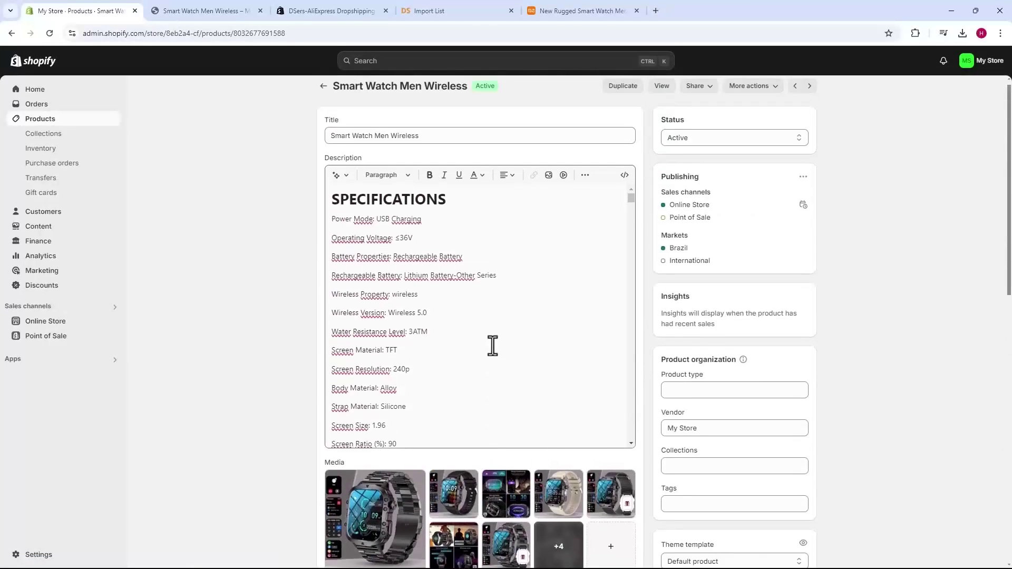
{"action": "left_click", "coordinate": [232, 12]}
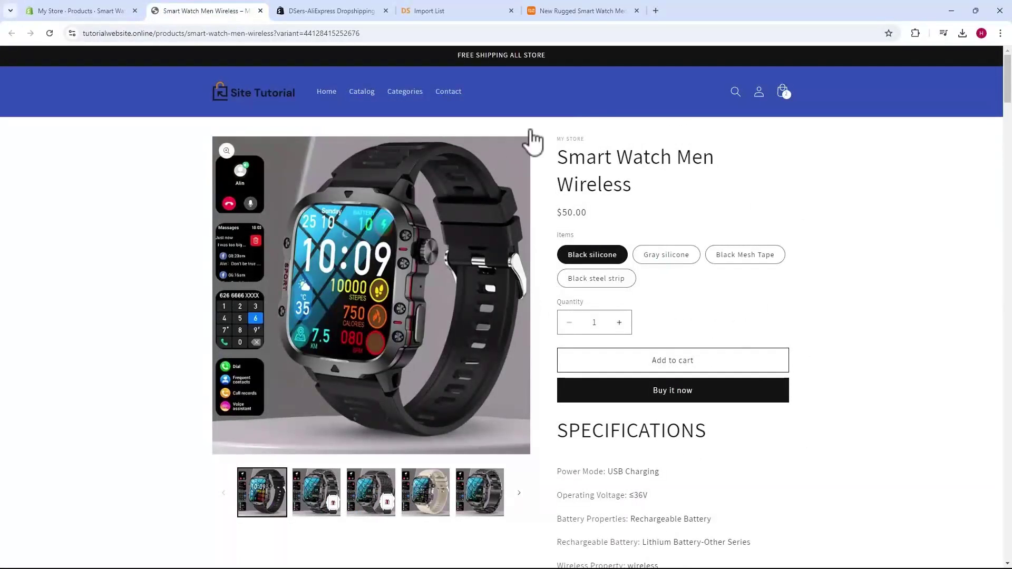